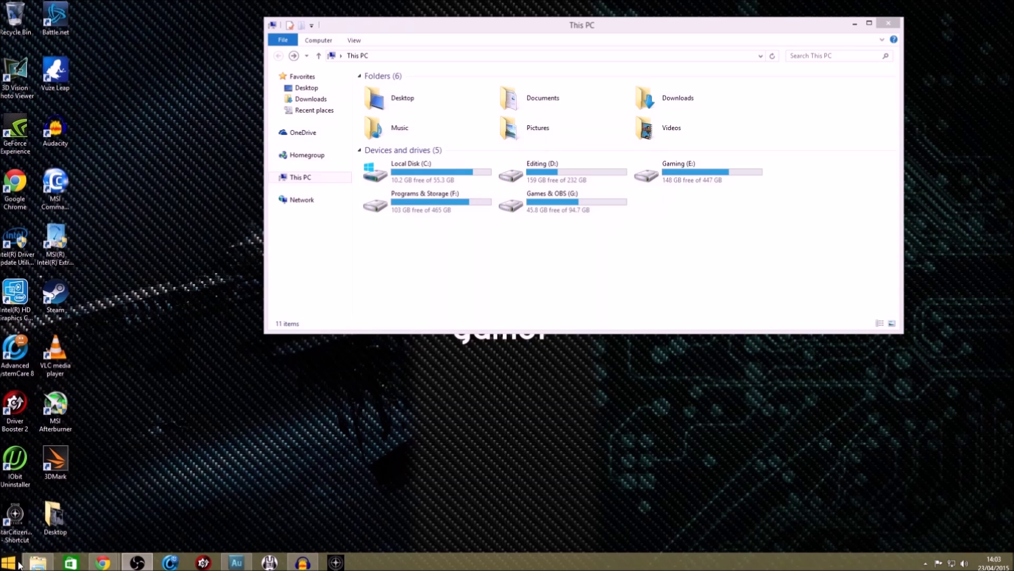
Go from This PC through Control Panel, System and Performance Options to Virtual Memory
left_click(318, 40)
left_click(486, 64)
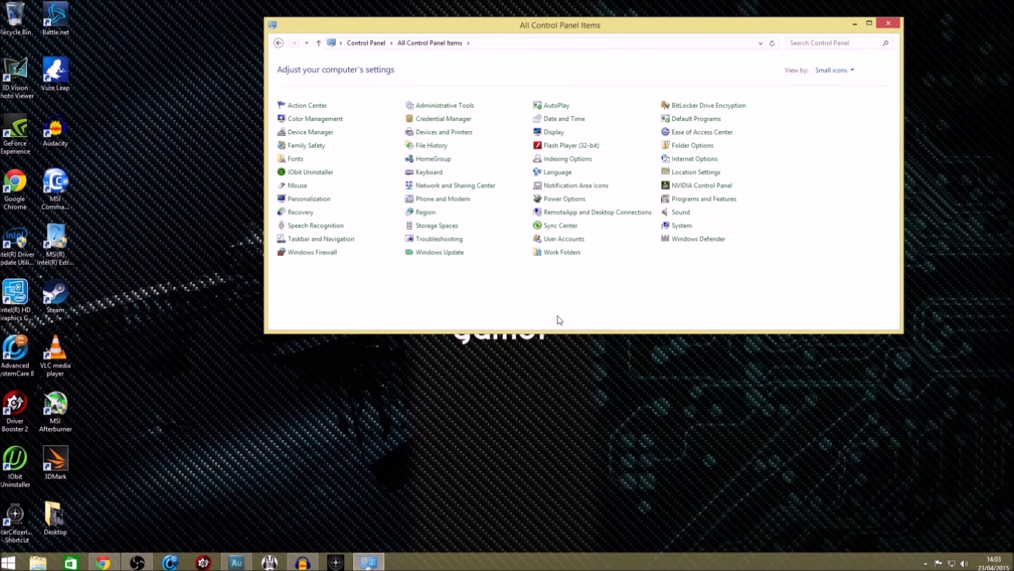
left_click(683, 225)
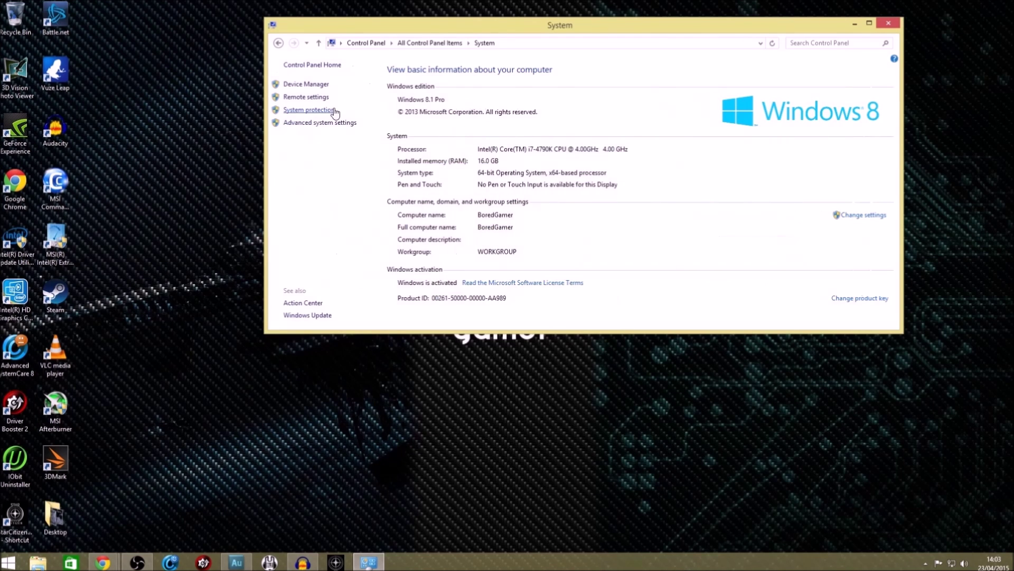
left_click(334, 127)
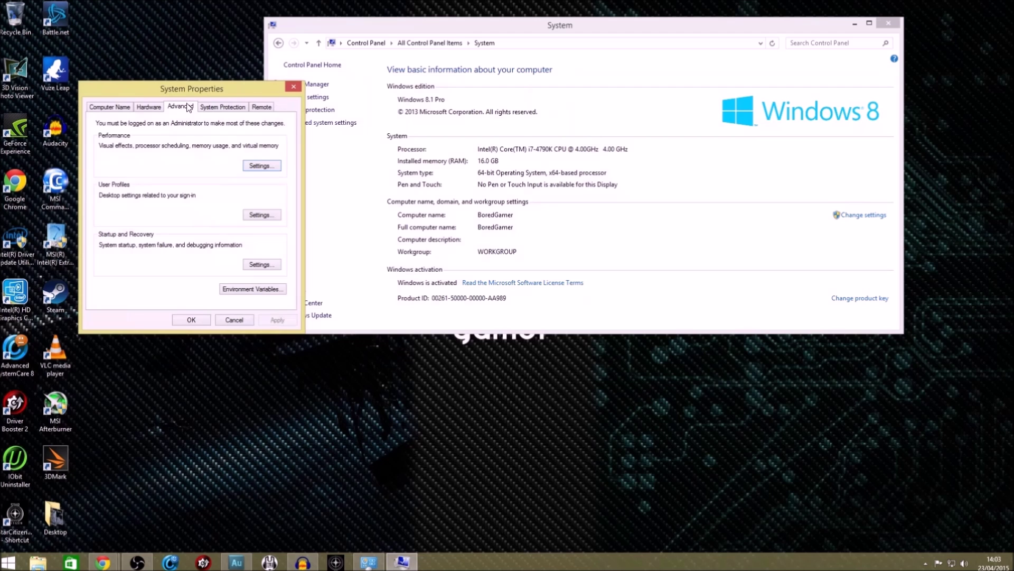
left_click(261, 166)
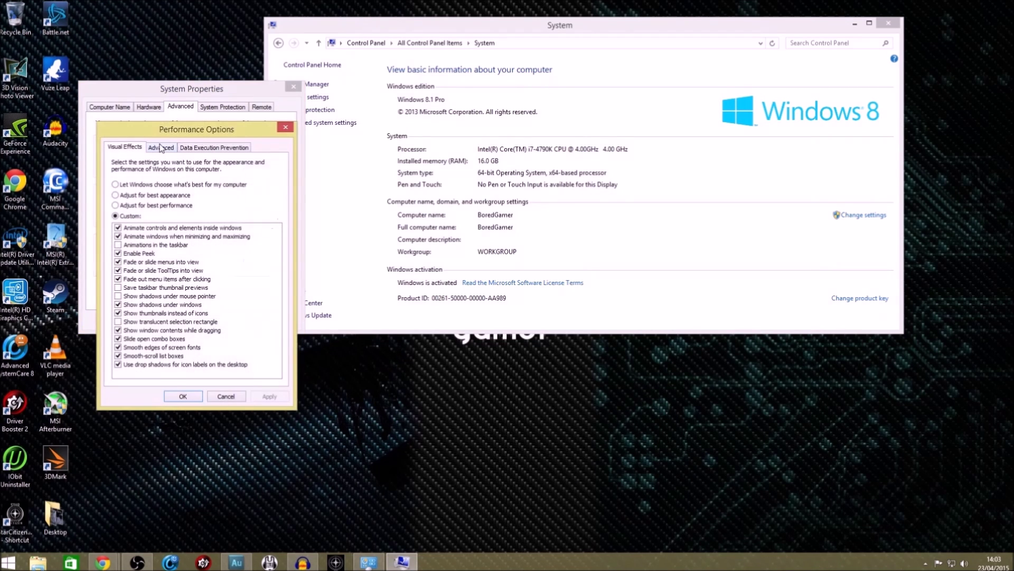
left_click(161, 147)
left_click(251, 270)
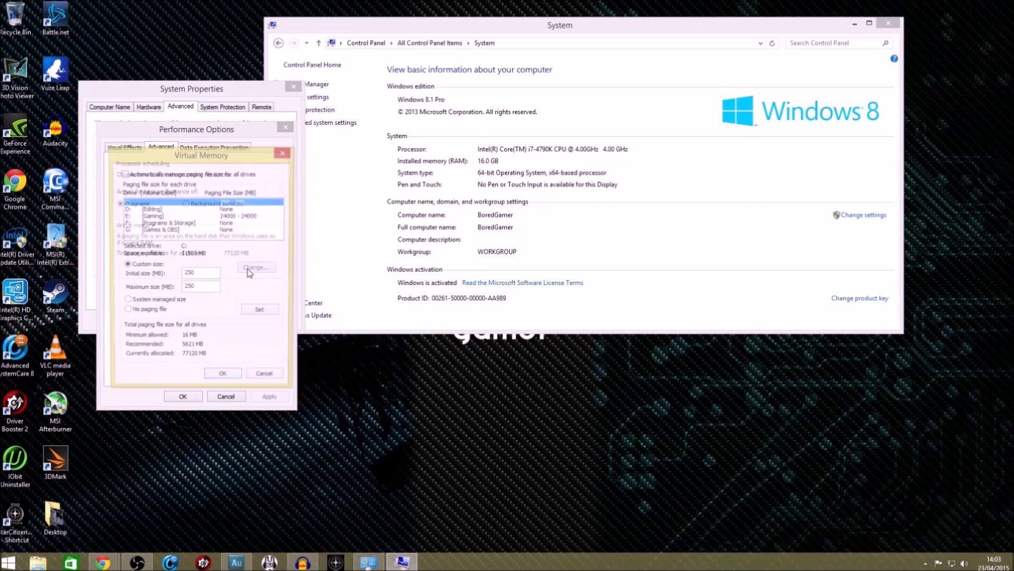
Check the paging-file sizes of the Gaming (E:), C: and F: drives
left_click_drag(195, 150, 558, 157)
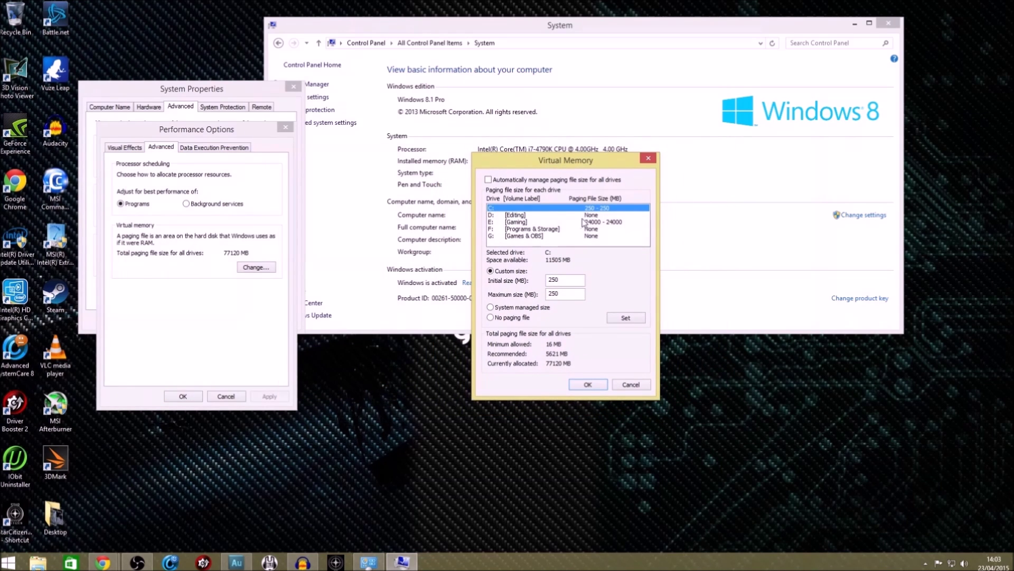
left_click(528, 222)
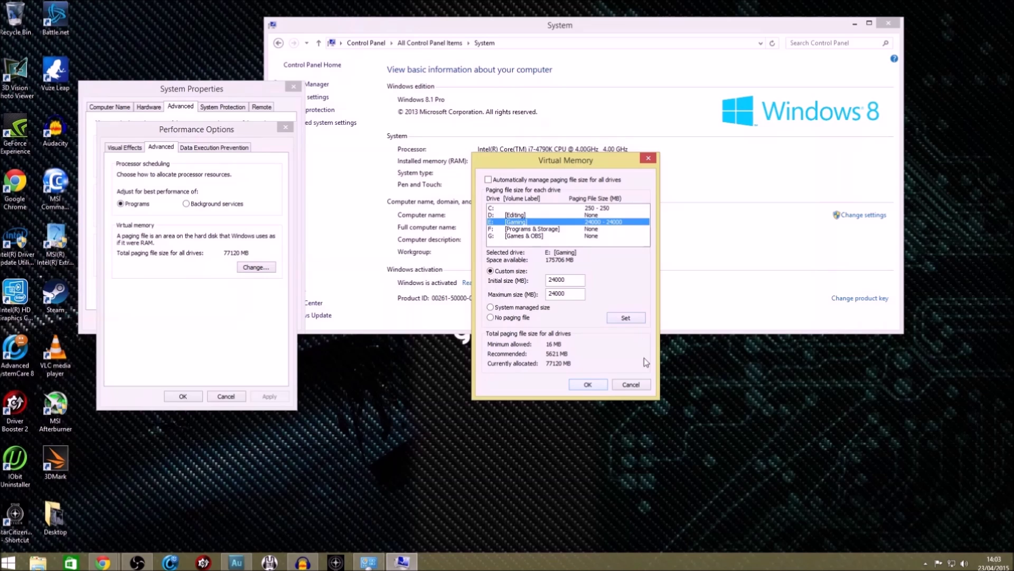
left_click(565, 208)
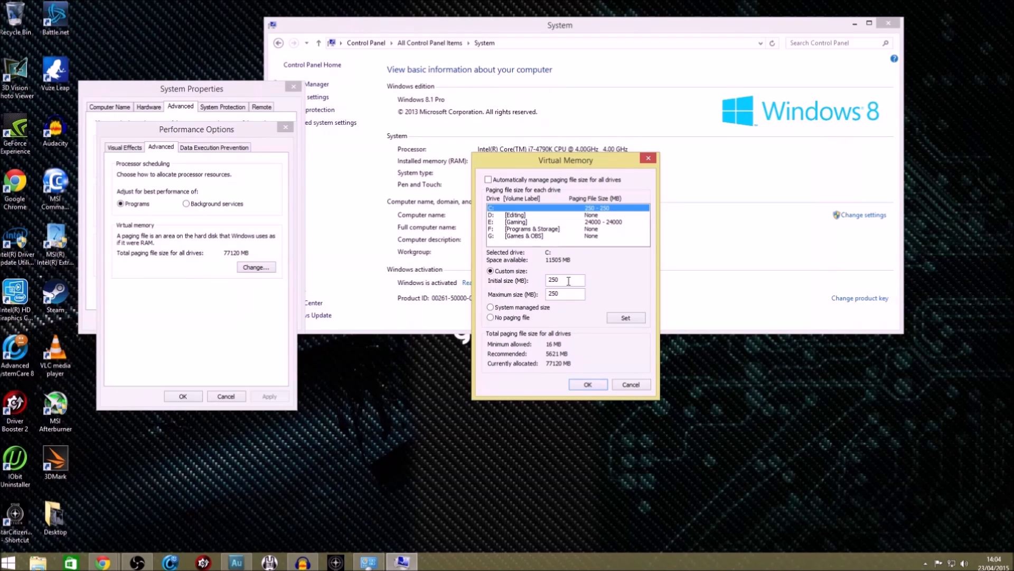
left_click(523, 230)
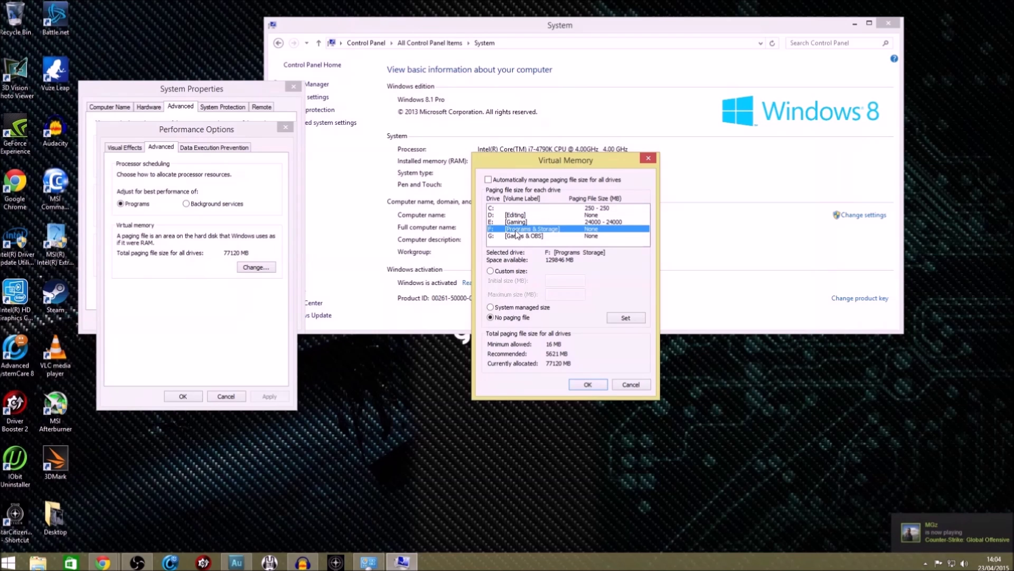
left_click(524, 223)
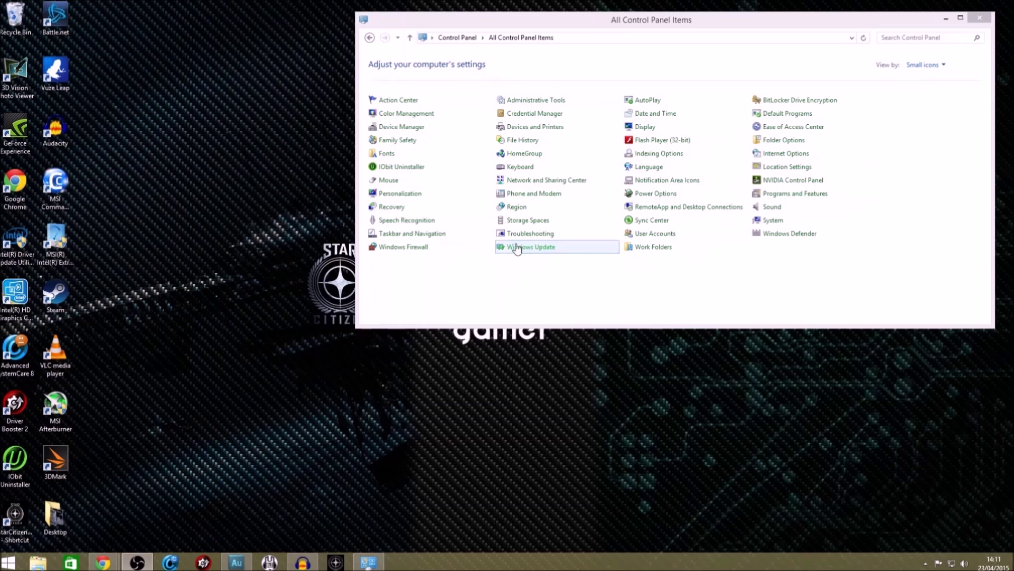
Turn off Enhance pointer precision under Mouse Pointer Options, then apply and confirm
left_click(397, 184)
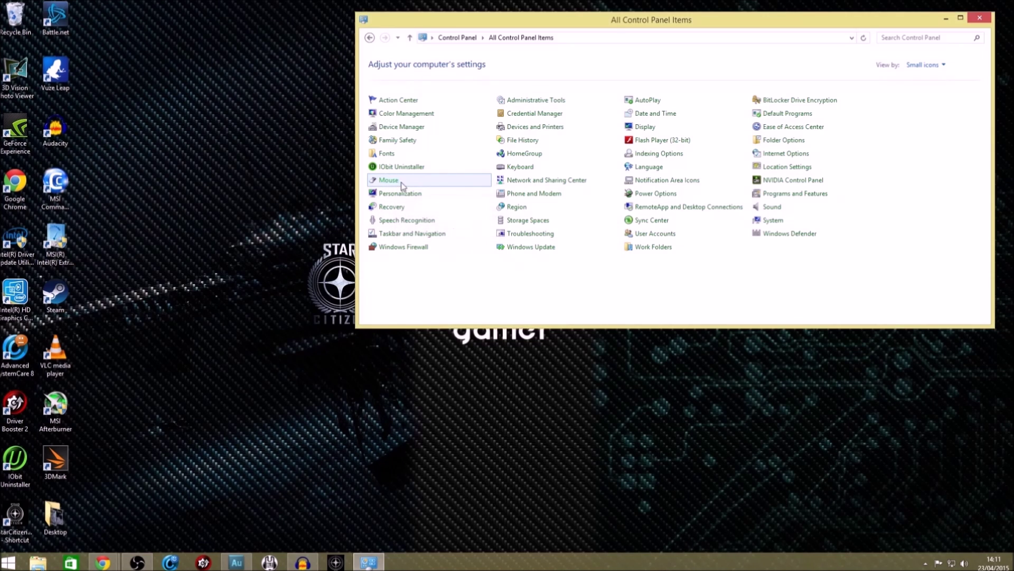
left_click(176, 150)
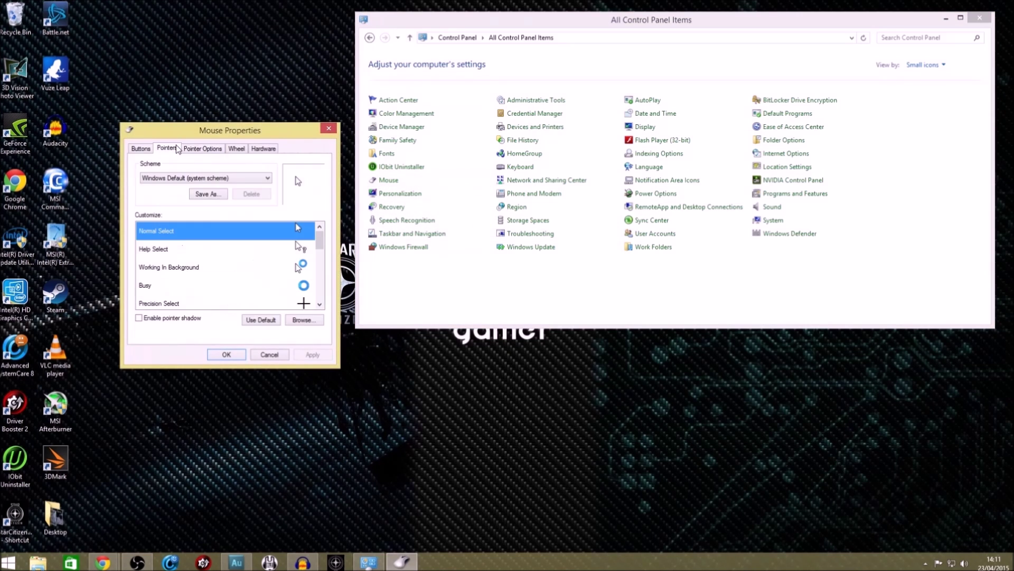
left_click(206, 149)
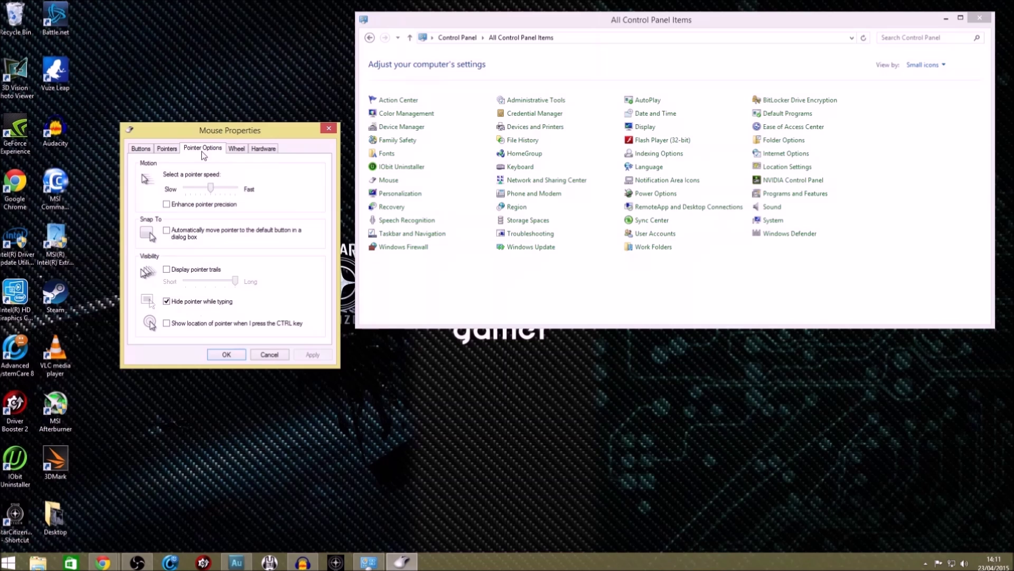
left_click(194, 206)
left_click_drag(276, 131, 368, 53)
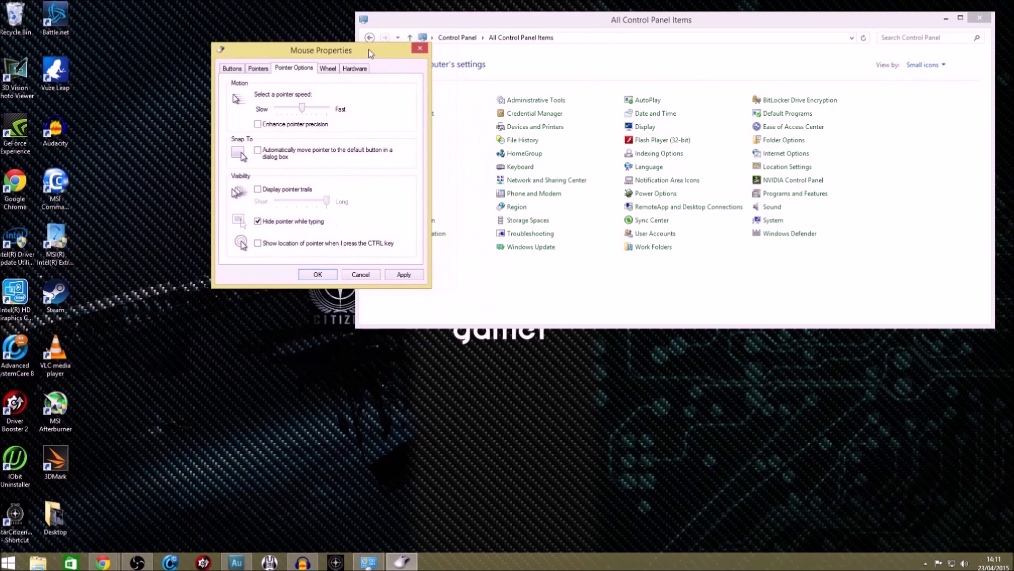
left_click(404, 274)
left_click(325, 277)
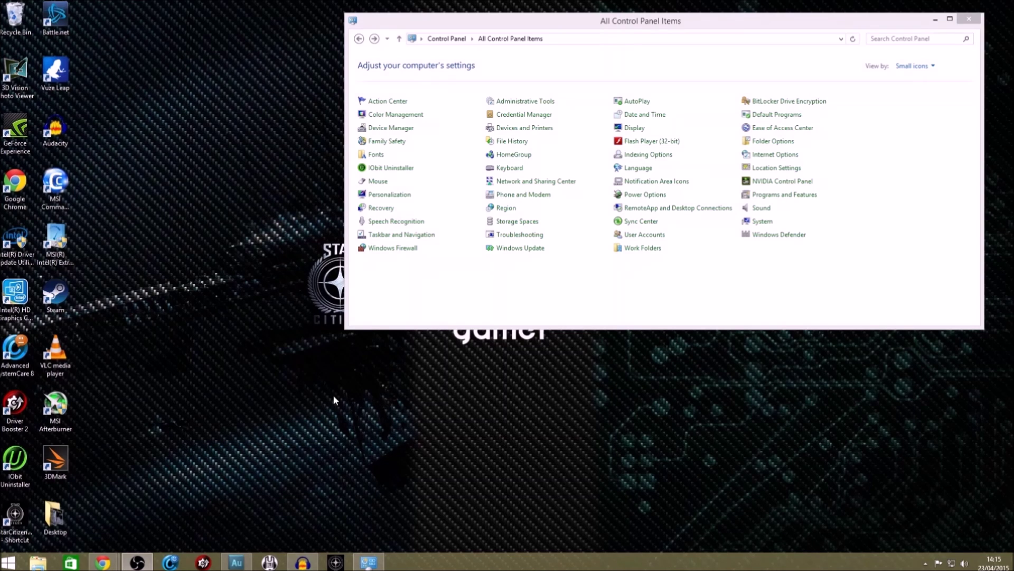
Open the Screen Resolution settings from the desktop context menu
right_click(592, 401)
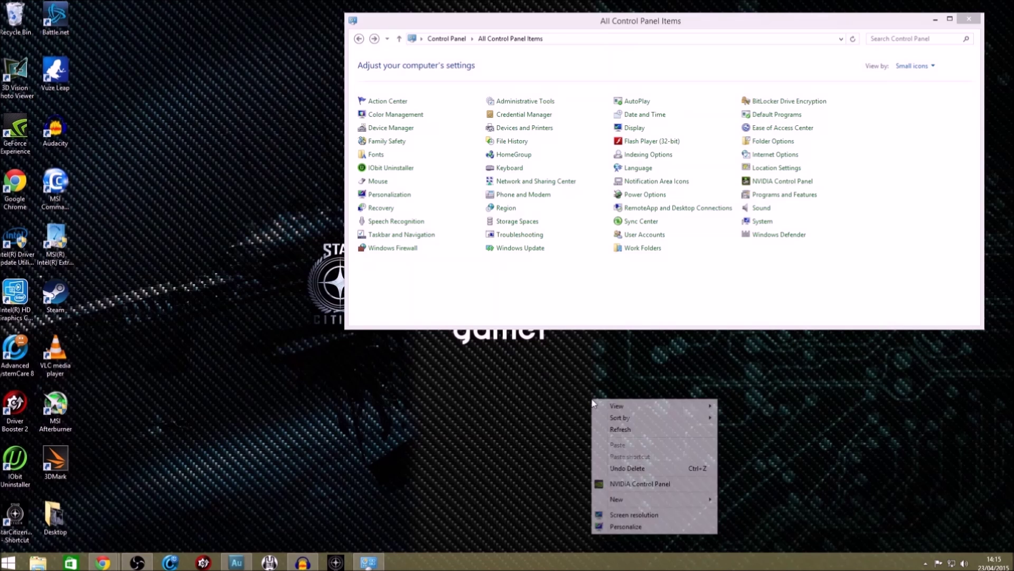
left_click(663, 515)
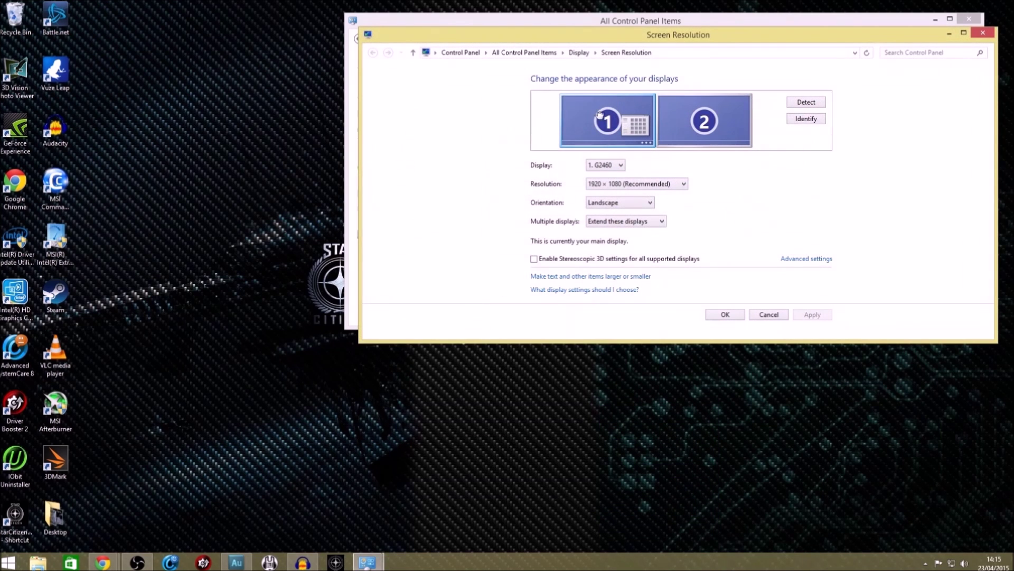
left_click_drag(593, 33, 506, 192)
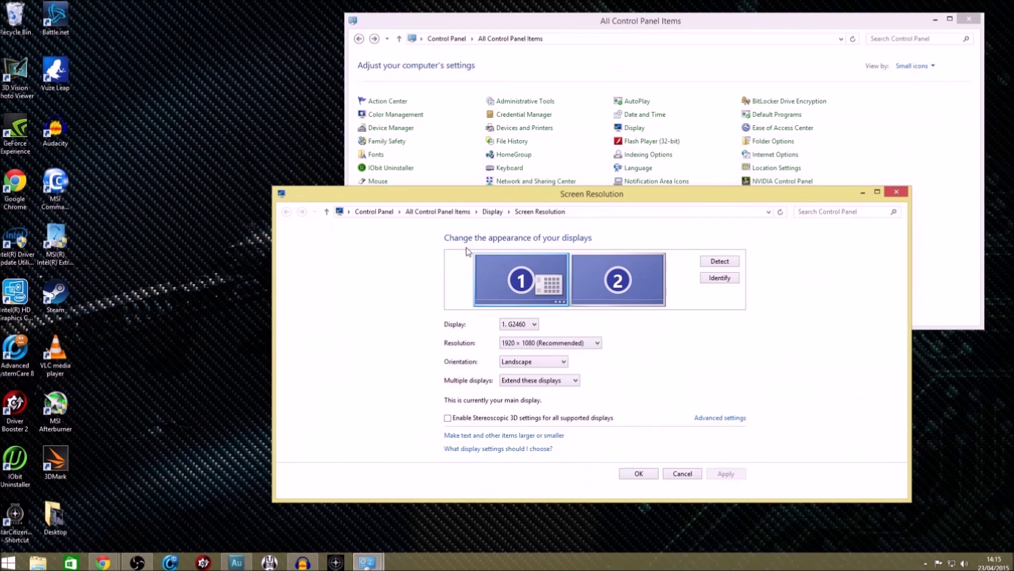
Try 60 Hz and 144 Hz on the main monitor, then cancel the changes
left_click(717, 418)
left_click(328, 221)
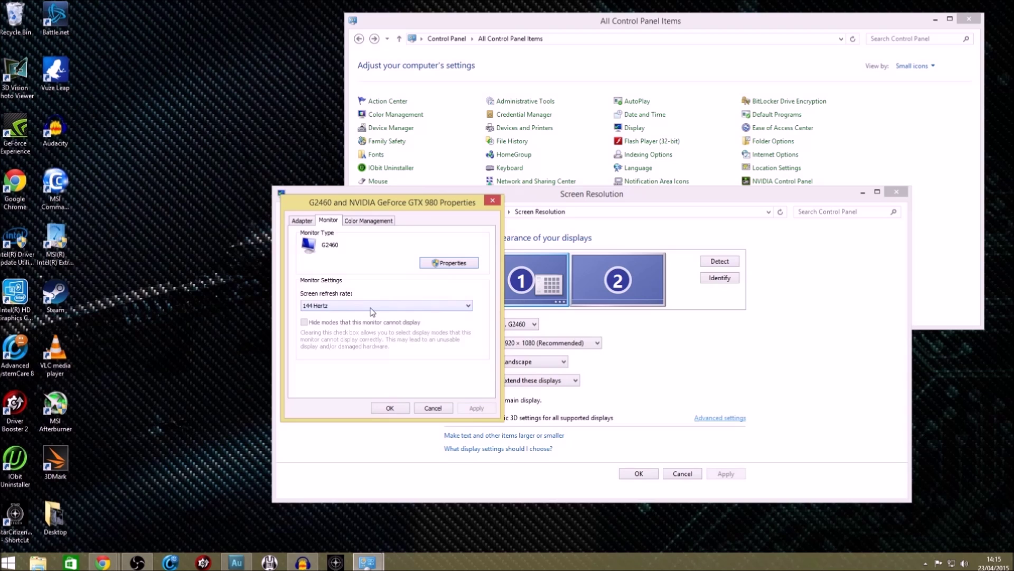
left_click(354, 308)
left_click(323, 328)
left_click(411, 312)
left_click(336, 350)
left_click(355, 306)
left_click(322, 350)
left_click(353, 305)
left_click(317, 329)
left_click(443, 413)
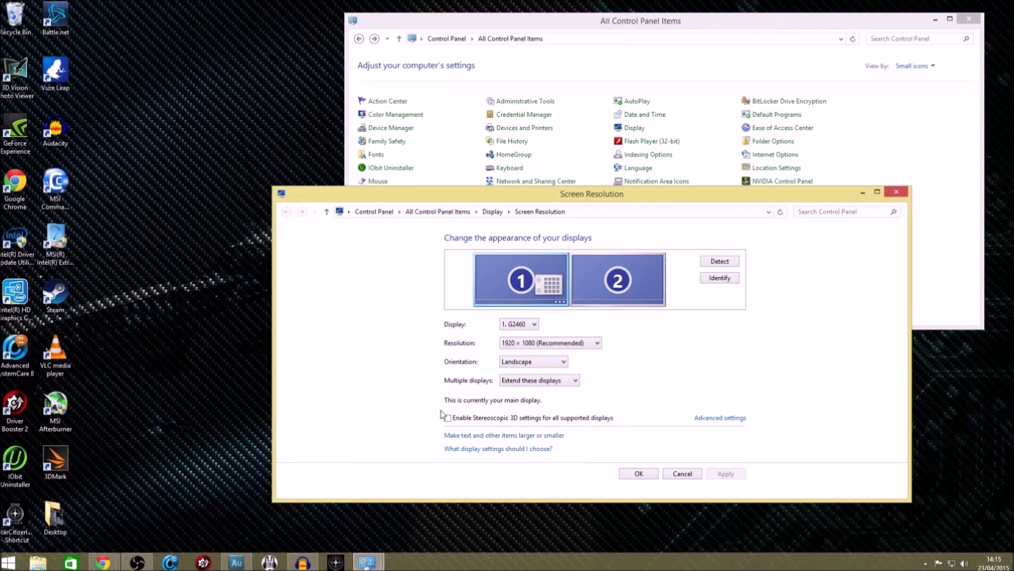
Switch between the G2460 and ES240d monitors in the display layout
left_click(603, 289)
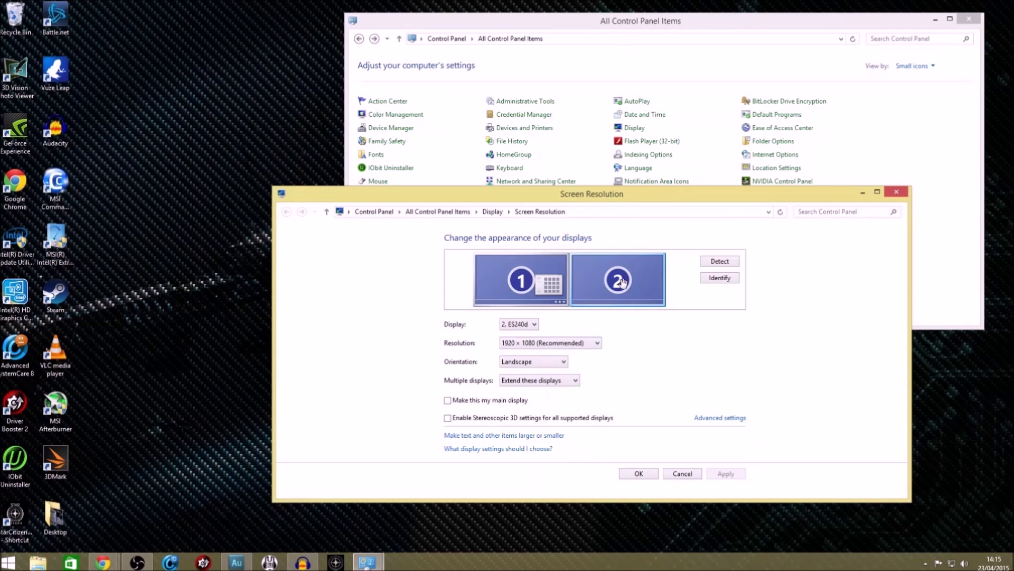
left_click(546, 276)
left_click(602, 283)
left_click(538, 300)
left_click(629, 302)
left_click(547, 282)
left_click(657, 290)
left_click(523, 291)
left_click(630, 289)
Confirm the ES240d second monitor stays at 60 Hz and close without changes
left_click(714, 419)
left_click(329, 220)
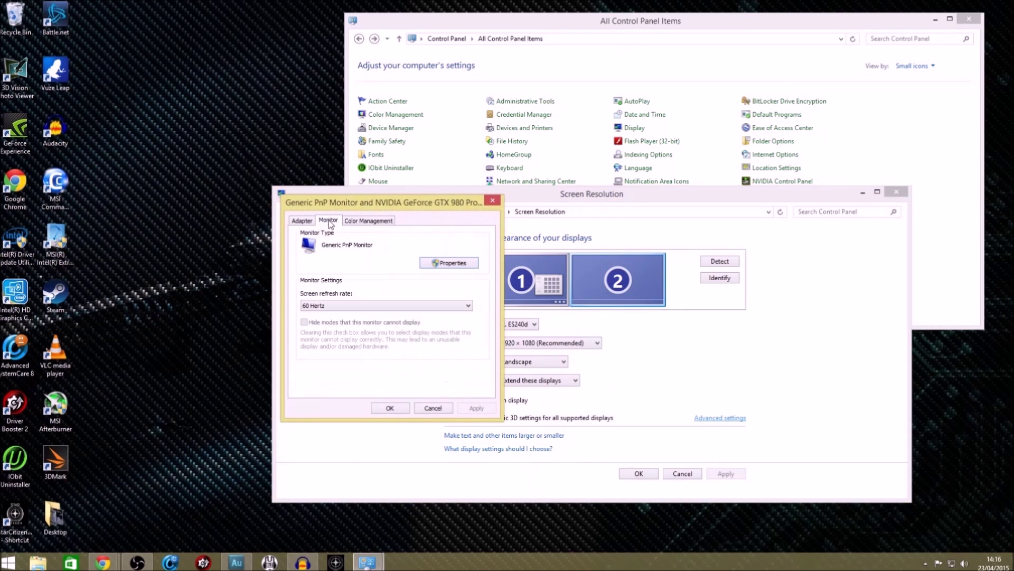
left_click_drag(380, 203, 246, 97)
left_click(210, 204)
left_click(210, 205)
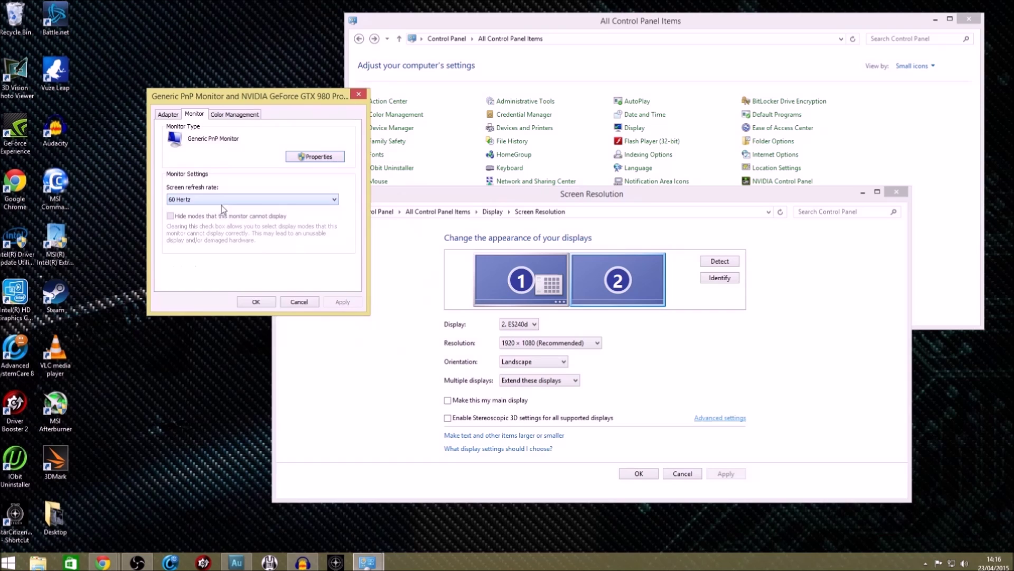
left_click(299, 302)
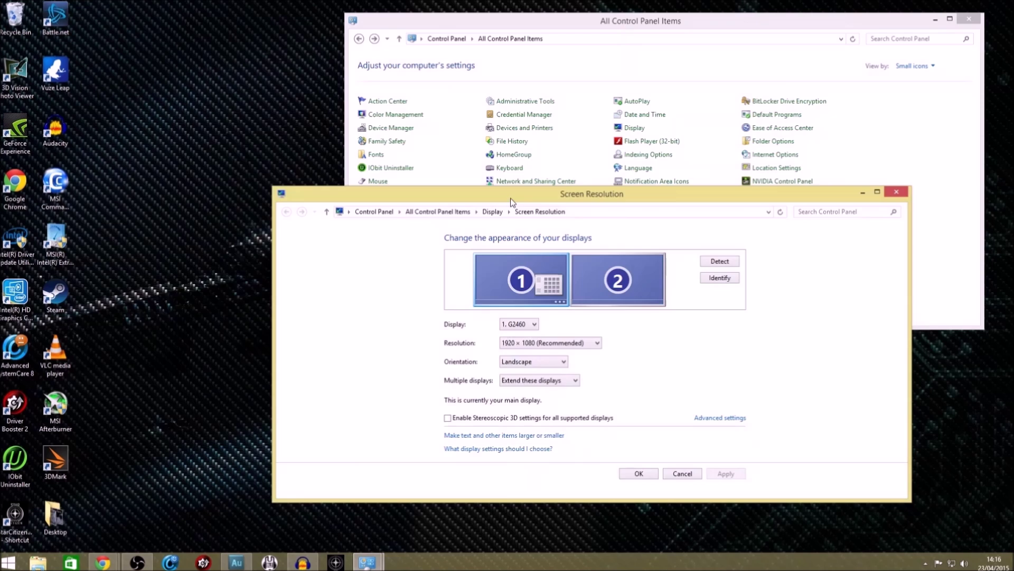
Confirm the G2460 monitor remains at 144 Hz and close its properties unchanged
left_click_drag(510, 198, 320, 50)
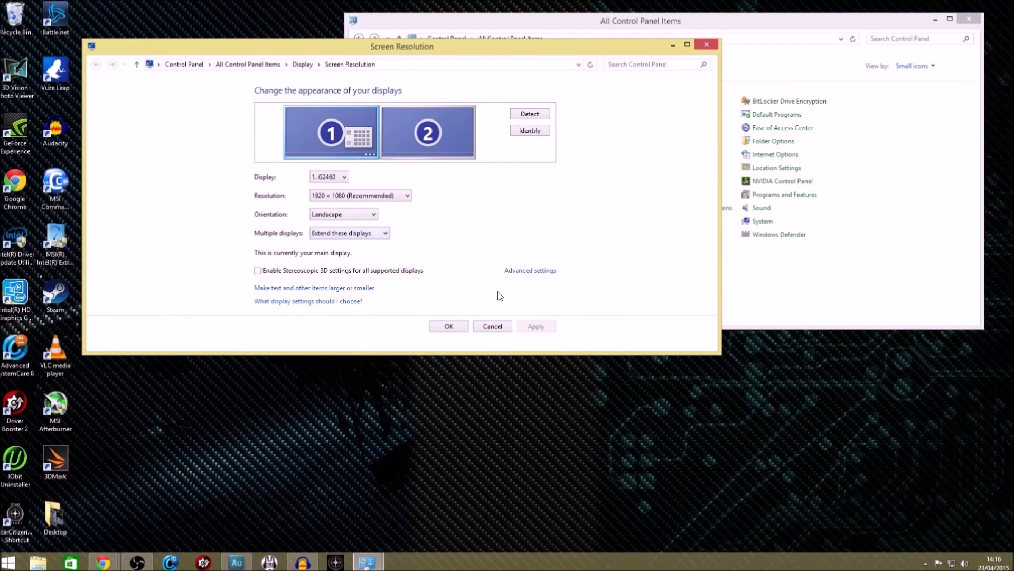
left_click(526, 271)
left_click(141, 75)
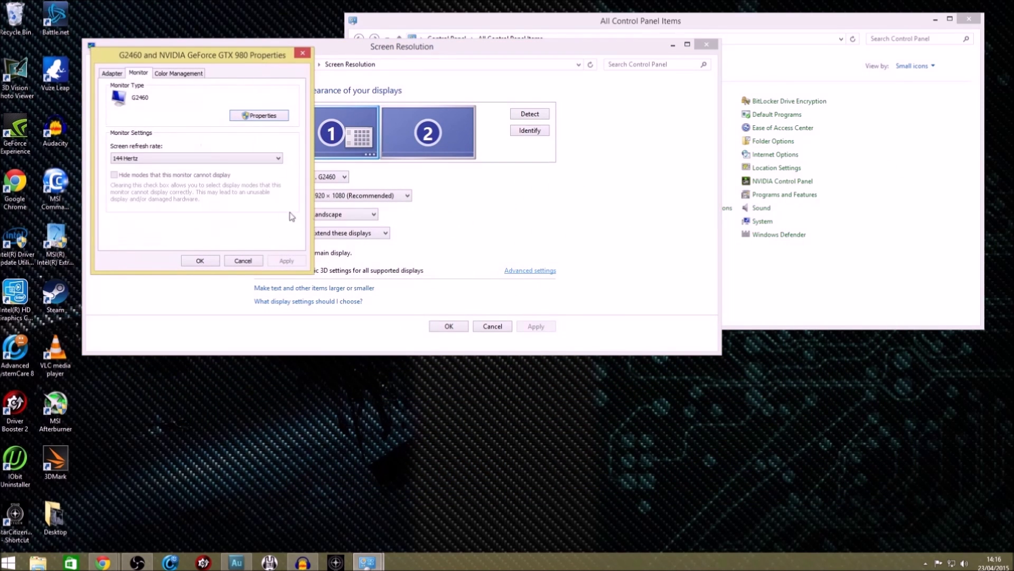
left_click(243, 261)
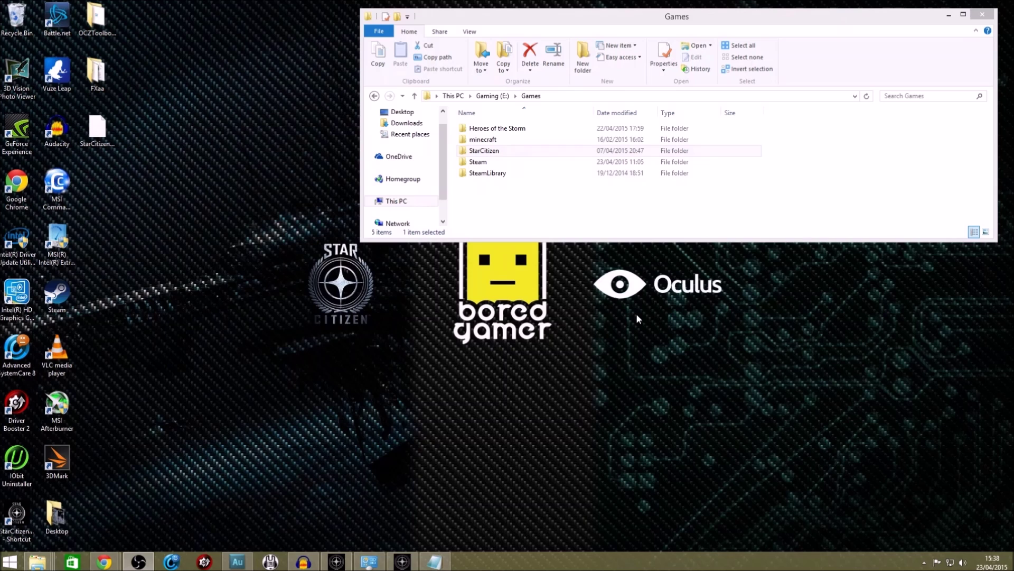
Open system.cfg from StarCitizen > CitizenClient in Notepad
left_click(502, 147)
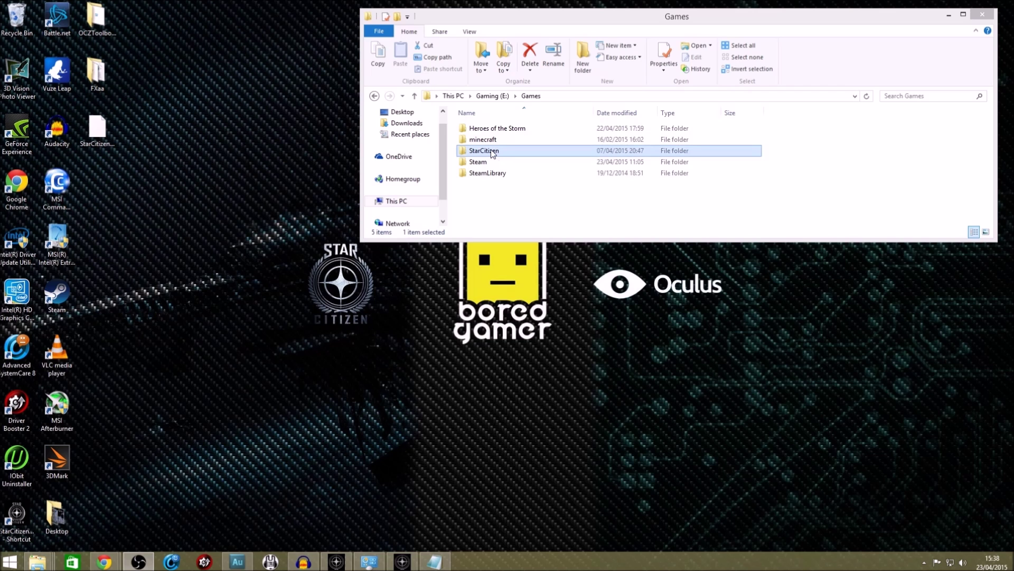
double_click(499, 150)
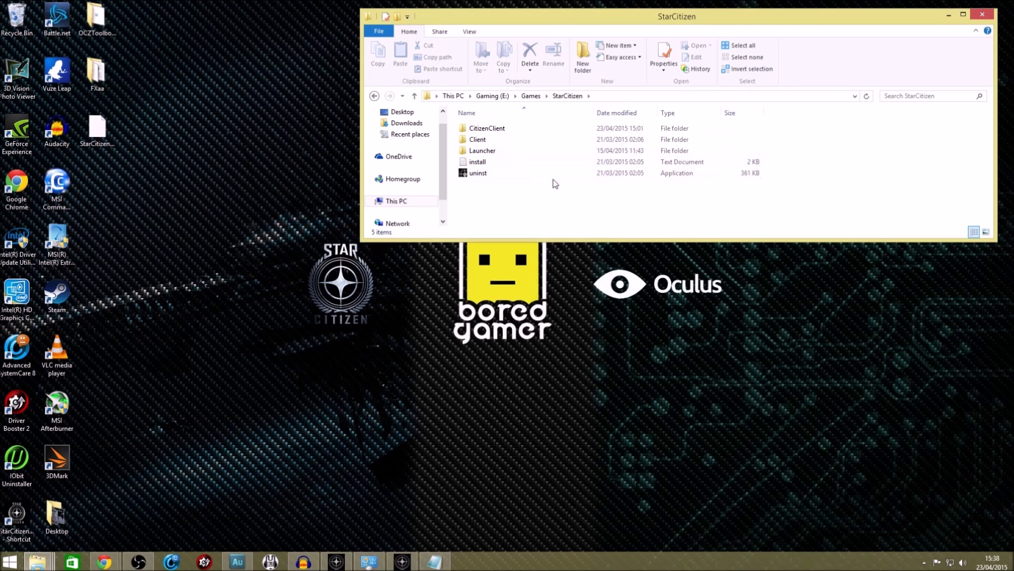
double_click(502, 130)
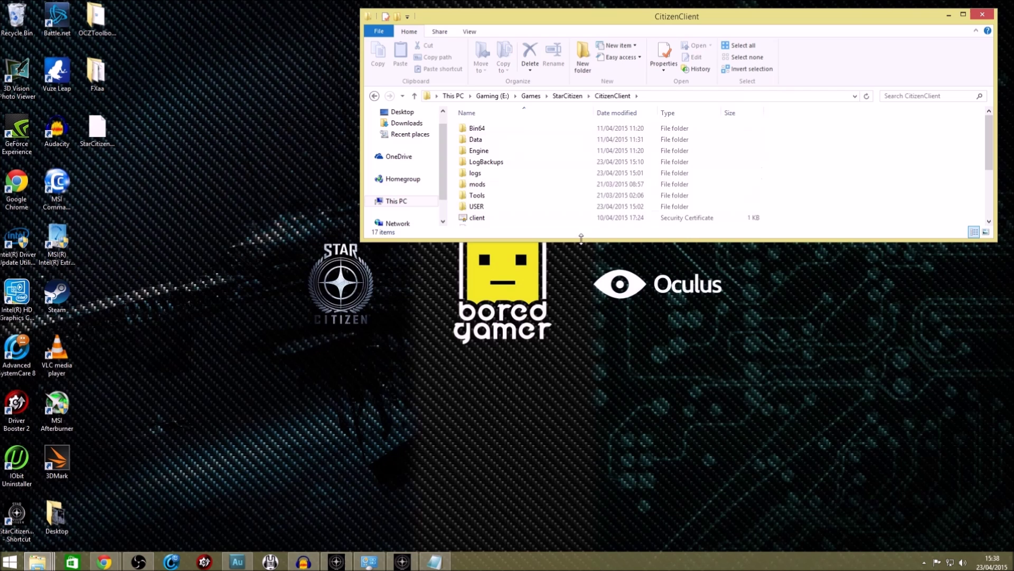
scroll(529, 190, "down", 3)
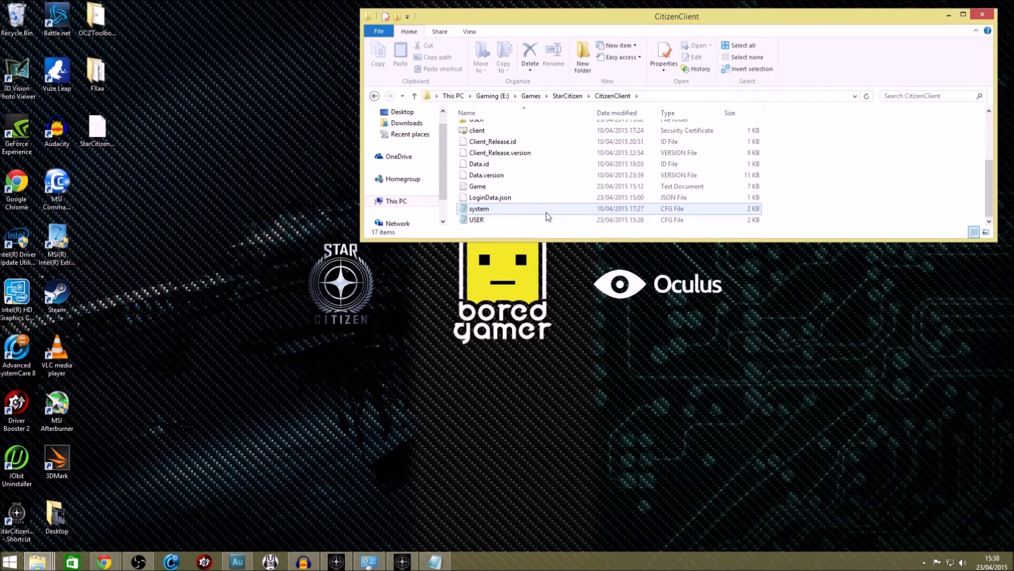
left_click(515, 210)
double_click(515, 210)
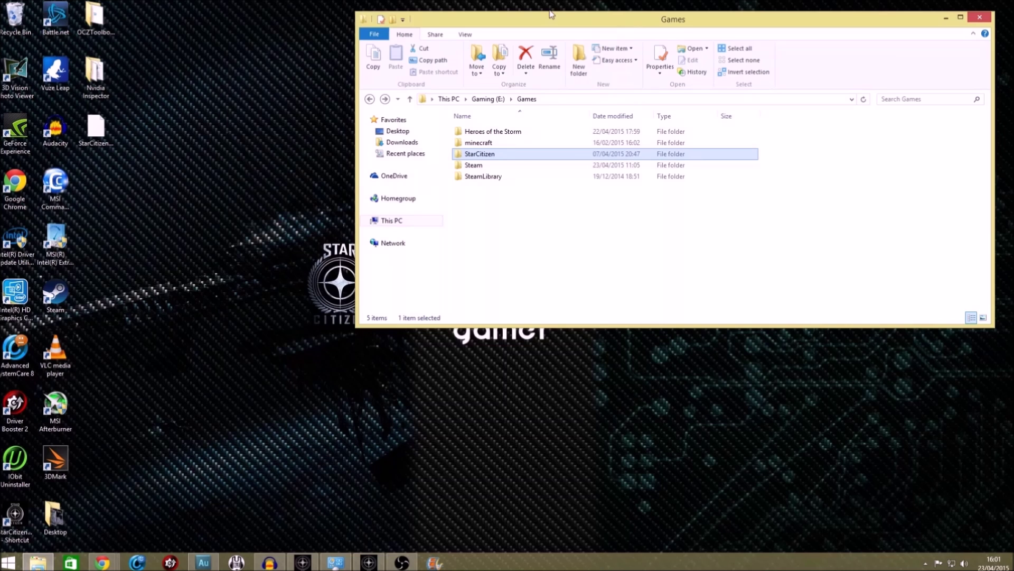
Browse into StarCitizen > CitizenClient and dismiss the empty-area context menu
mouse_move(1013, 0)
double_click(479, 155)
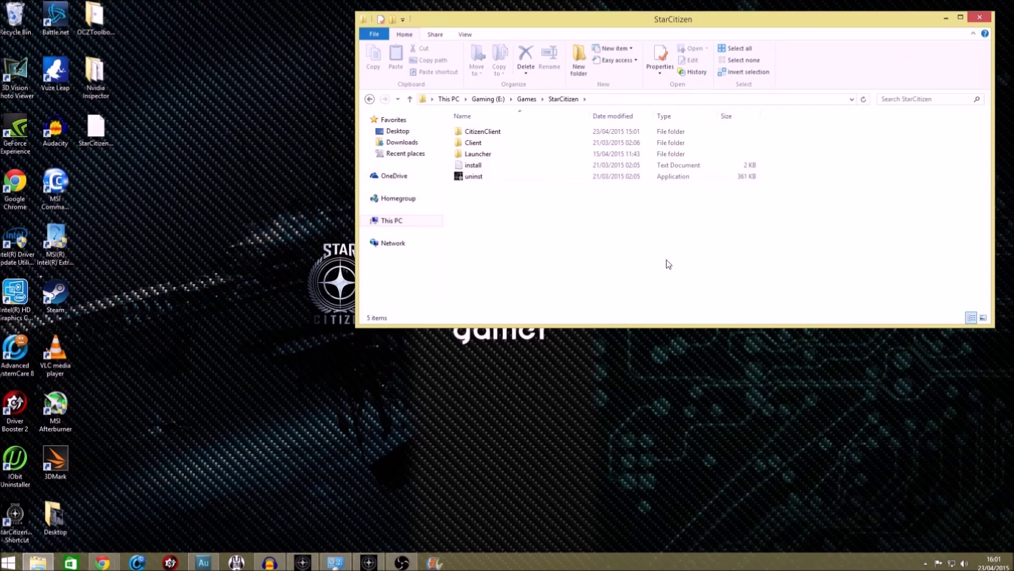
left_click(506, 133)
double_click(506, 132)
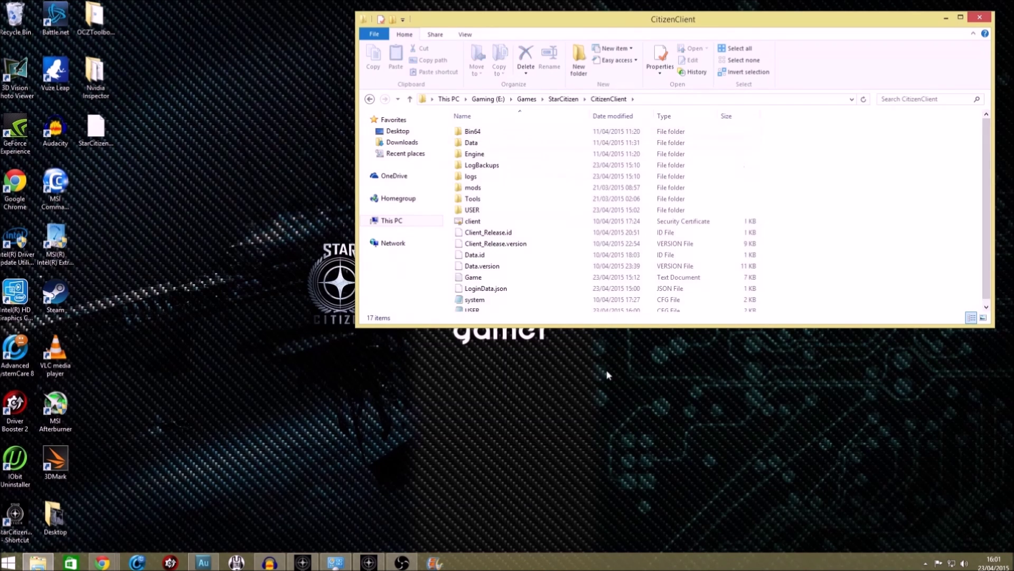
right_click(878, 247)
mouse_move(922, 374)
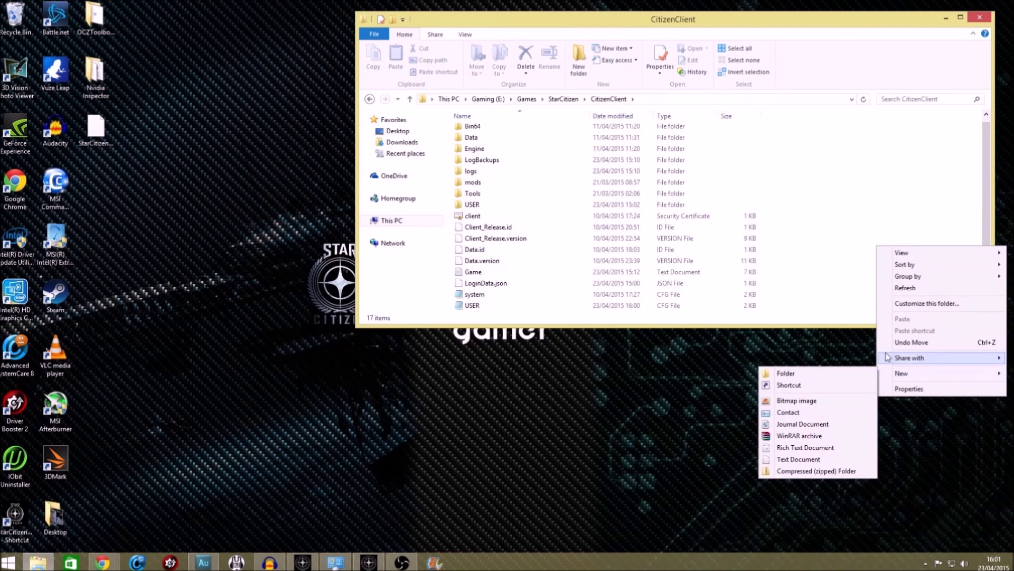
left_click(752, 311)
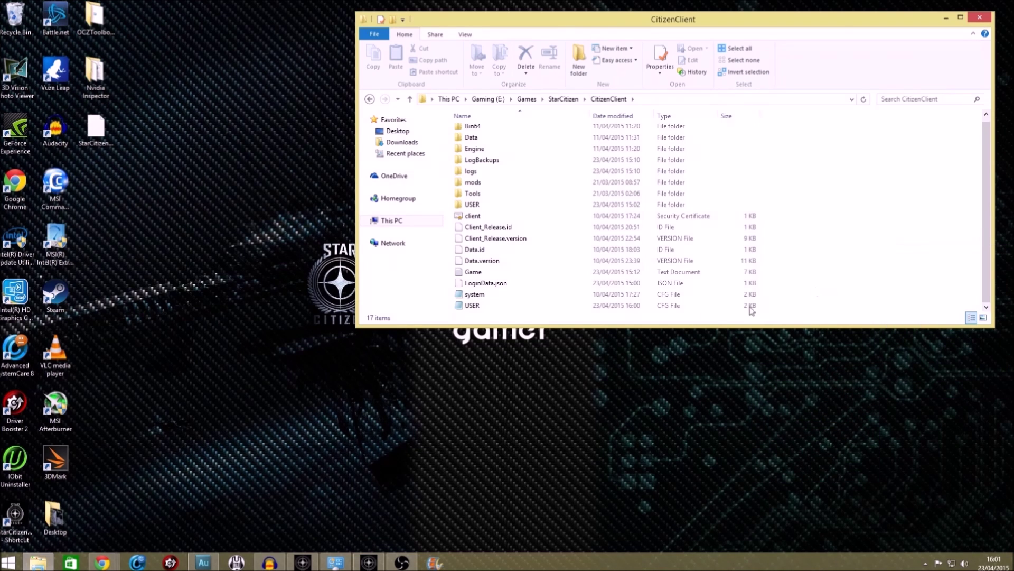
Open USER.cfg in Notepad and maximize the Notepad window
double_click(472, 306)
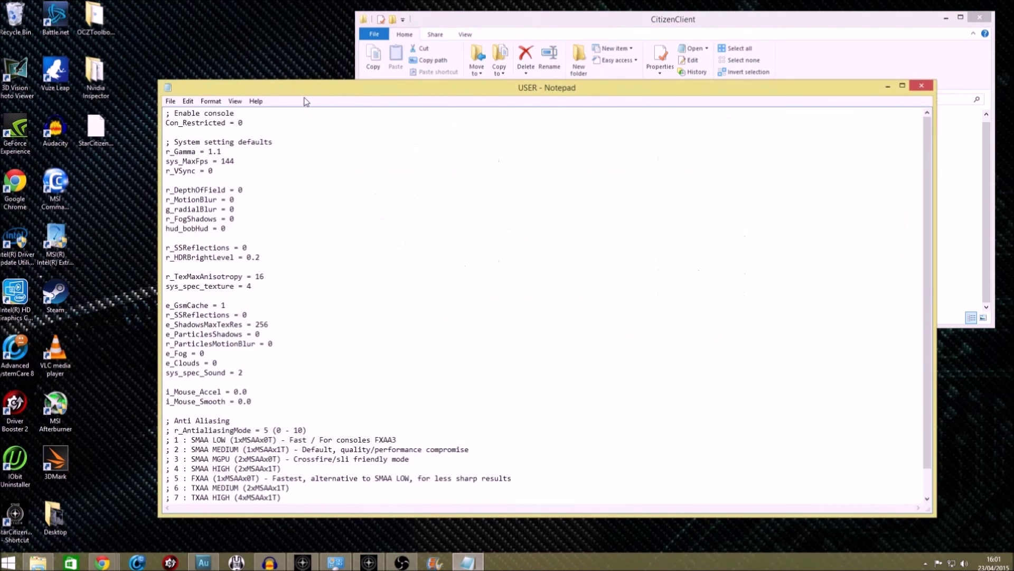
double_click(306, 93)
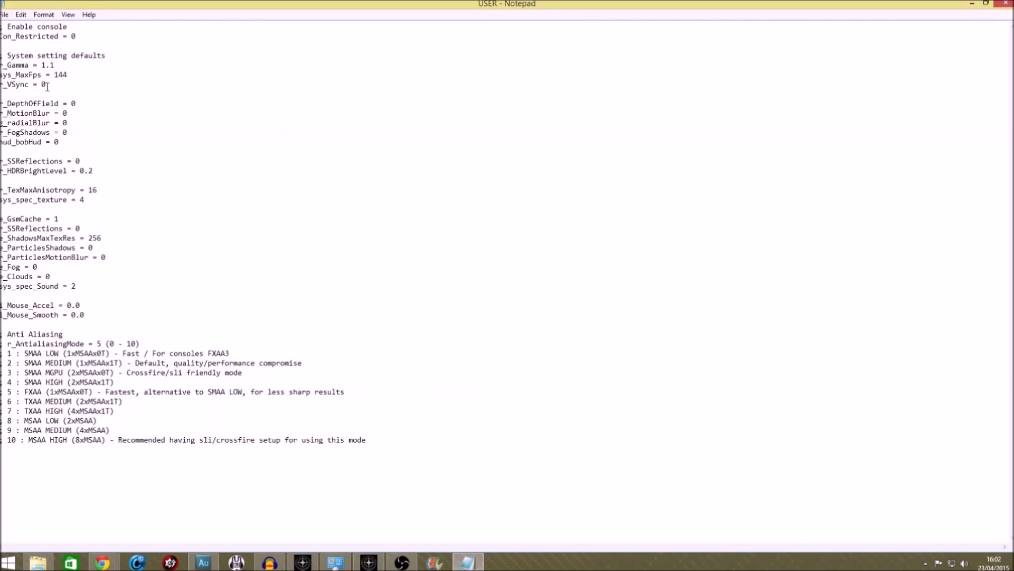
double_click(132, 4)
right_click(94, 233)
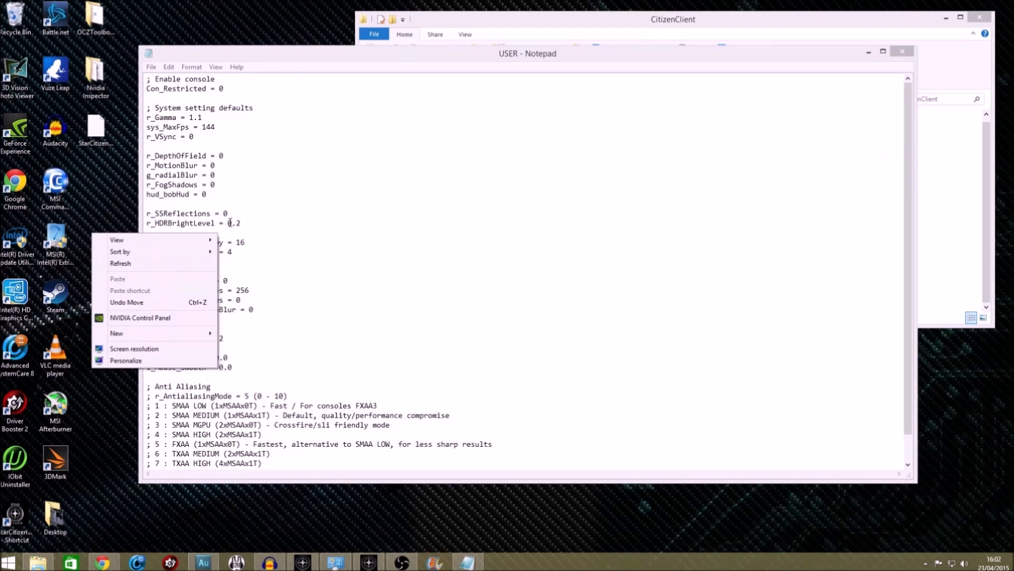
double_click(264, 54)
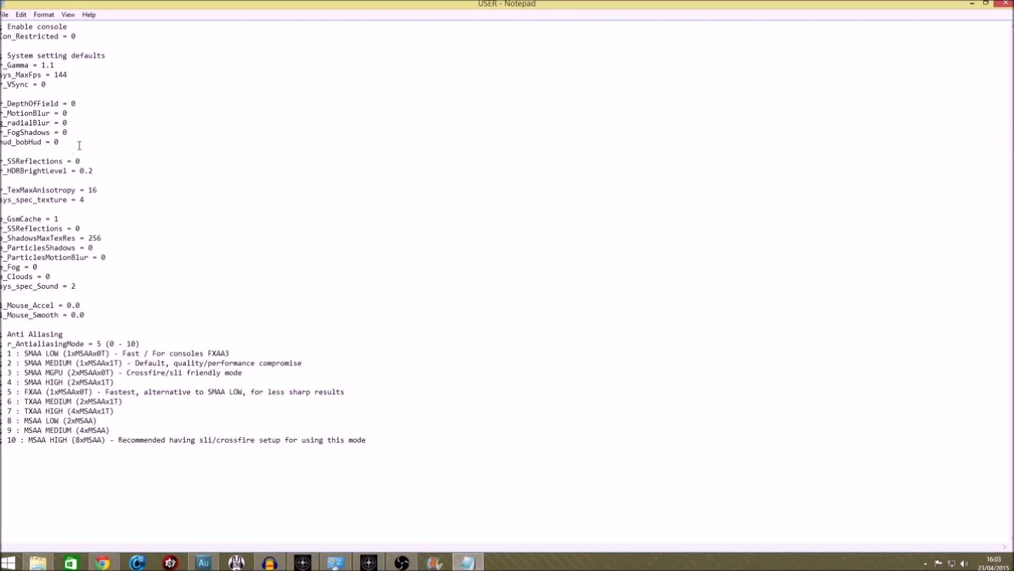
left_click(79, 142)
Uncomment r_AntialiasingMode = 5 and delete its '(0 - 10)' note
key("Left")
key("Left")
key("BackSpace")
key("BackSpace")
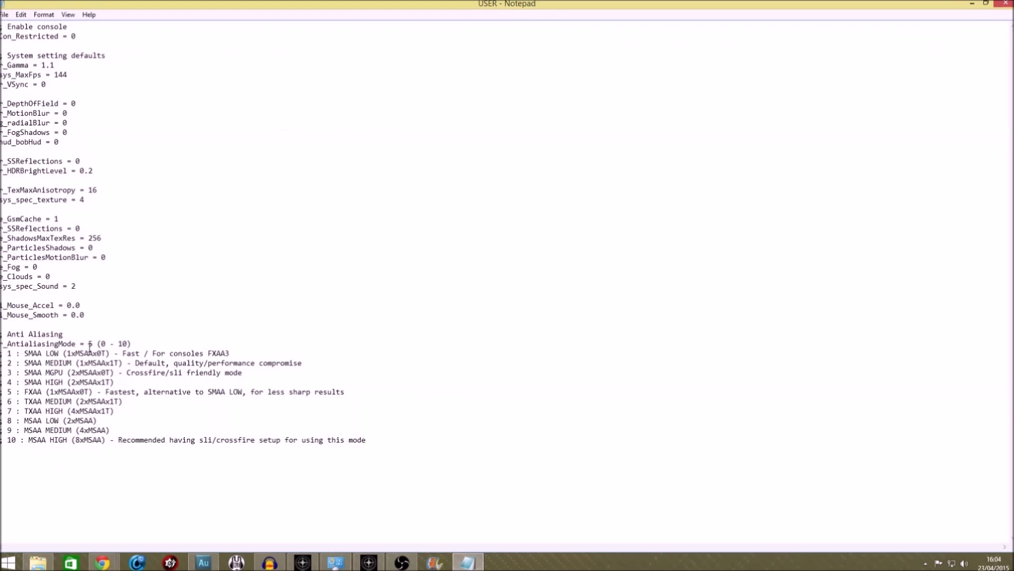
left_click_drag(97, 344, 145, 340)
key("BackSpace")
Open Save As, cancel without saving, and minimize Notepad
left_click(4, 15)
left_click(19, 62)
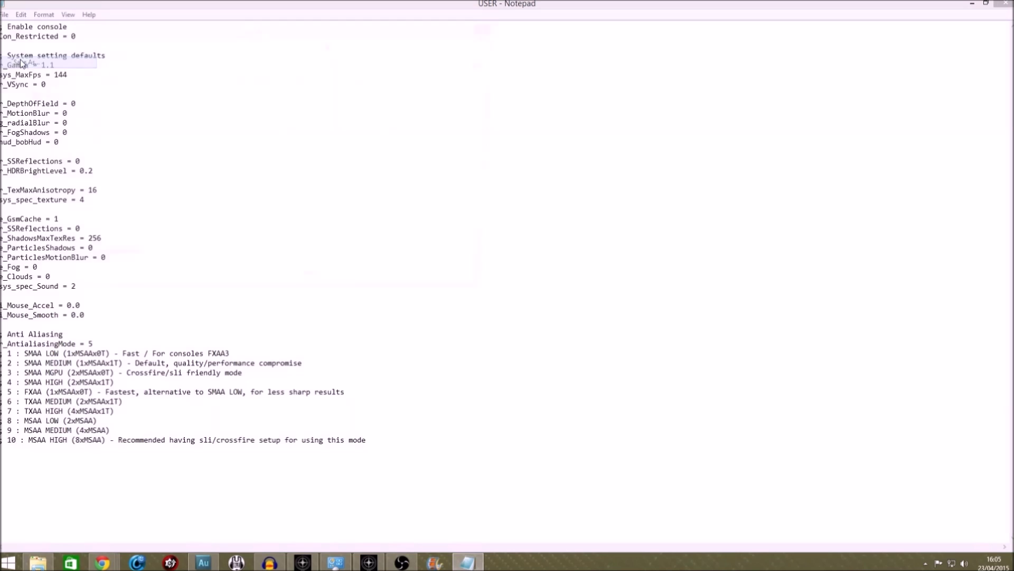
left_click(188, 261)
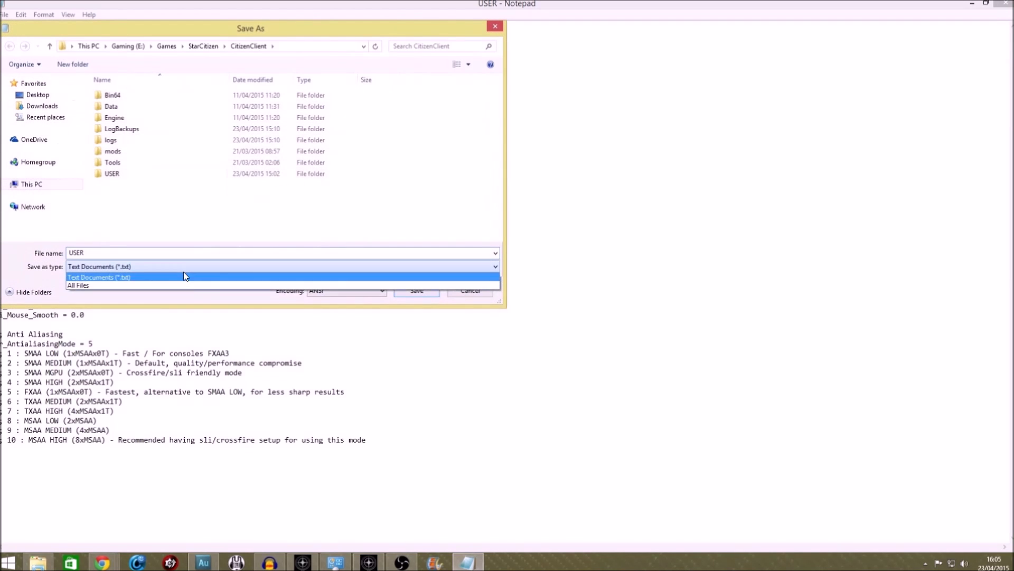
left_click(267, 314)
left_click(470, 291)
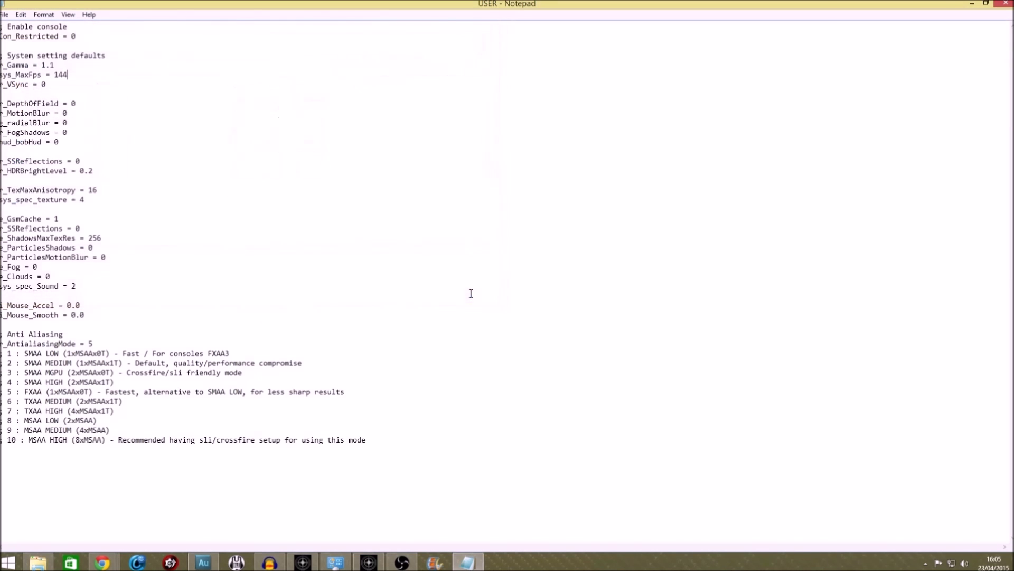
left_click(972, 4)
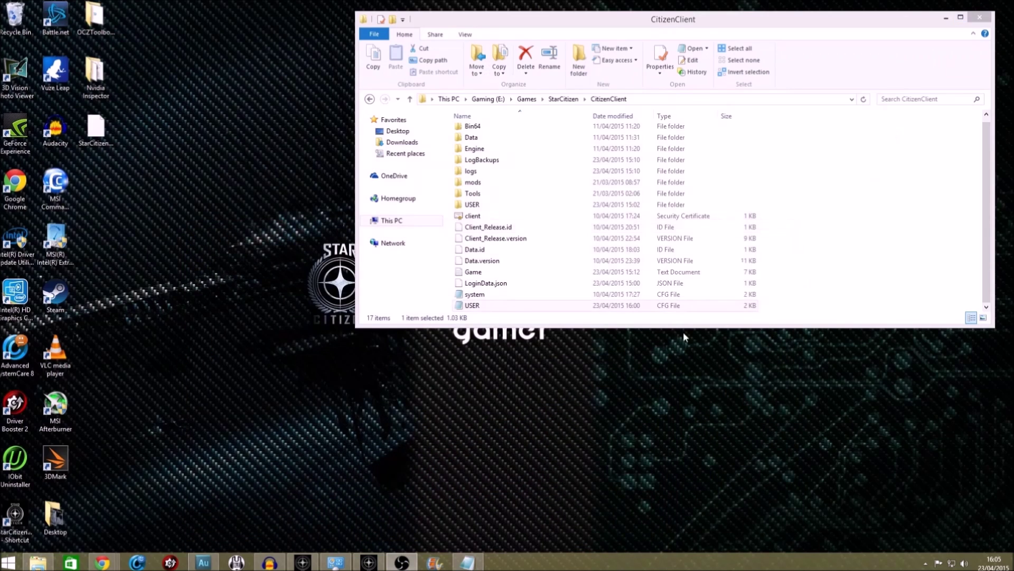
Open system.cfg, close it, then maximize and close the CitizenClient folder window
left_click(484, 305)
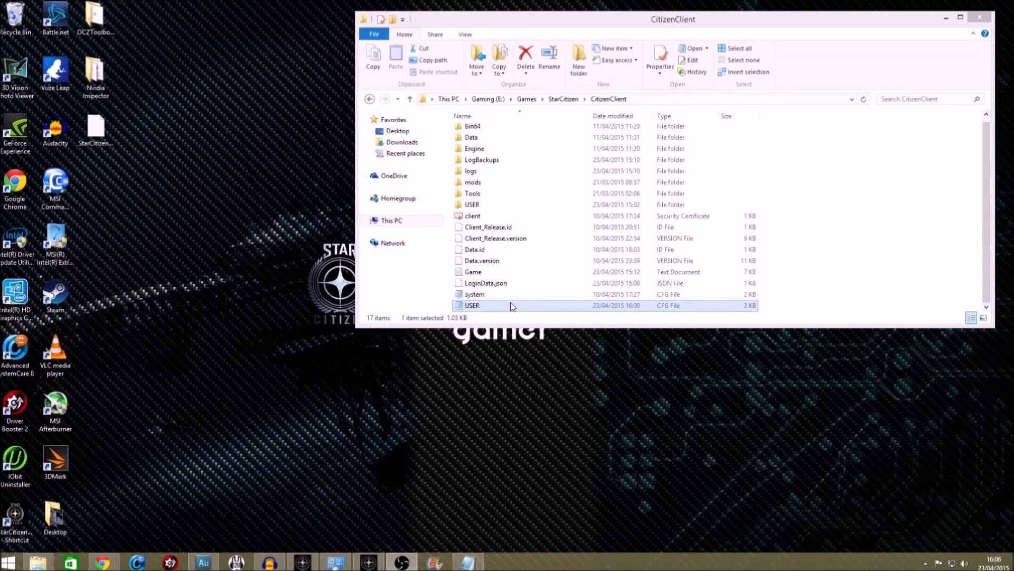
left_click_drag(573, 27, 486, 36)
double_click(391, 304)
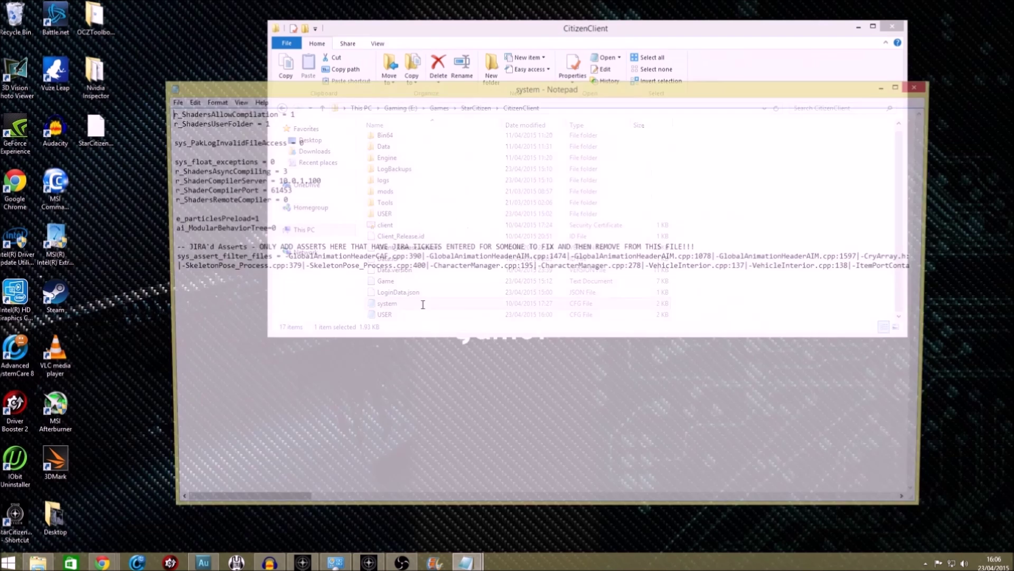
left_click(921, 86)
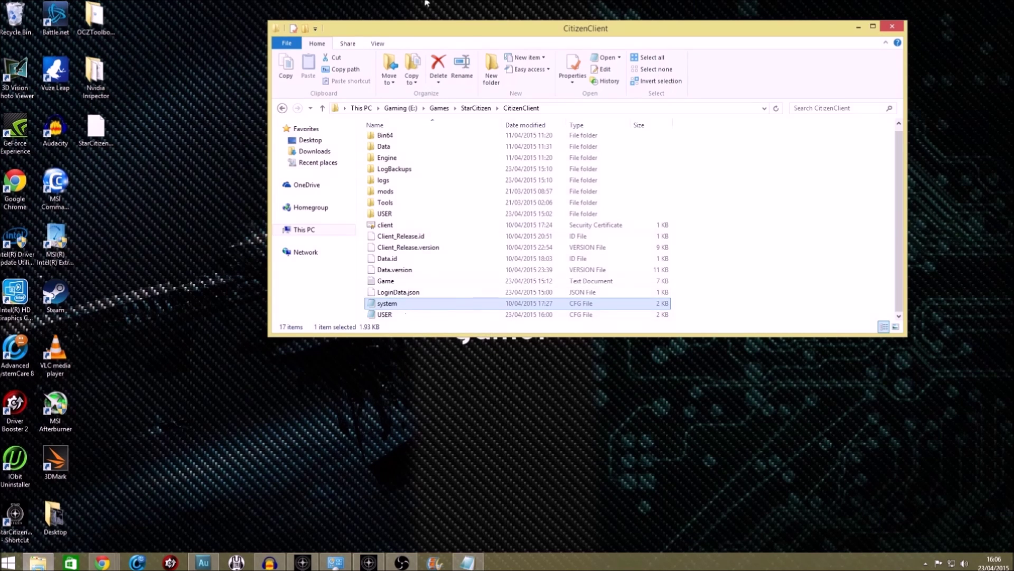
left_click_drag(467, 34, 486, 0)
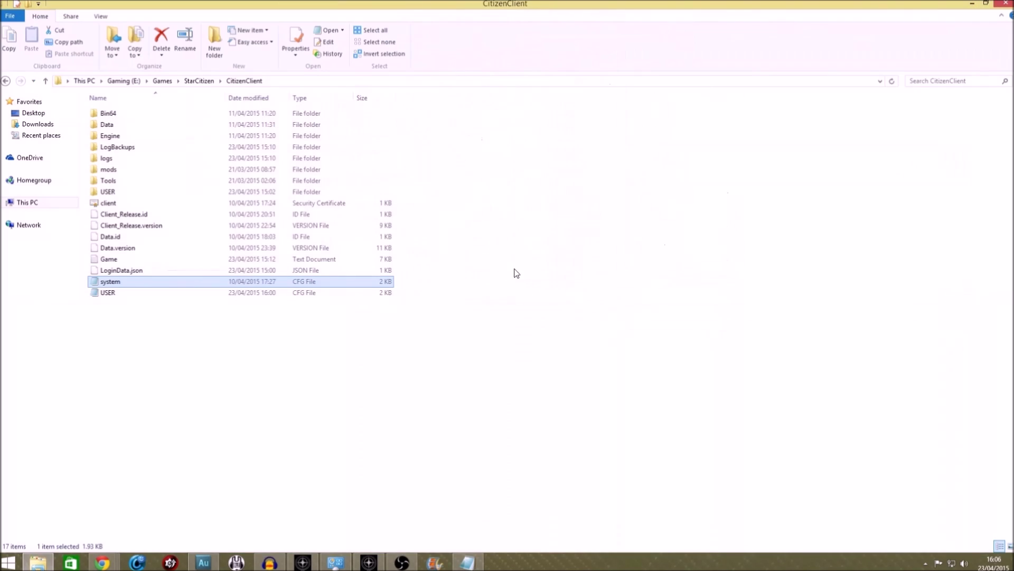
left_click(1006, 4)
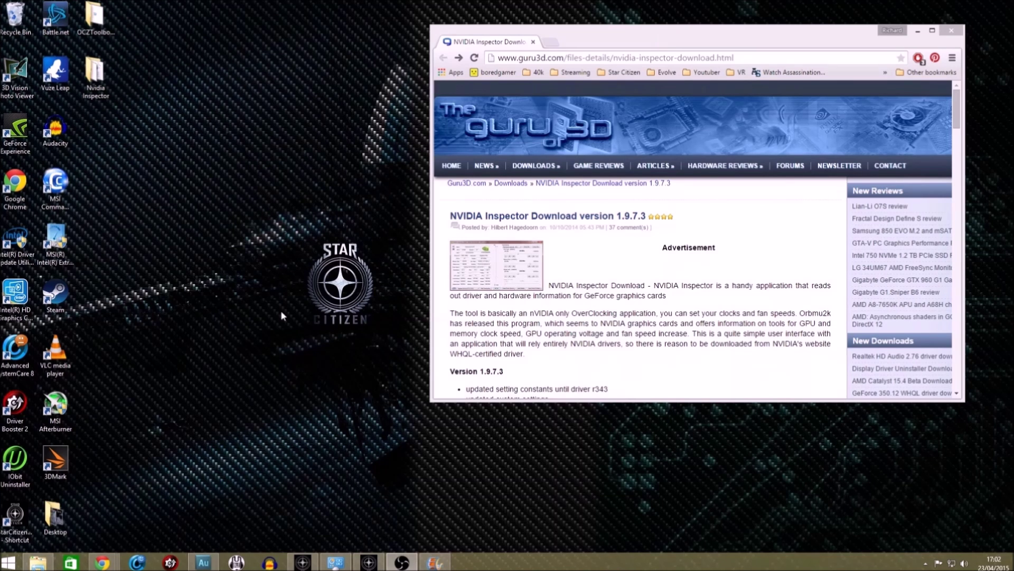
Launch NVIDIA Control Panel and select Squadron 42 in Program Settings
right_click(243, 221)
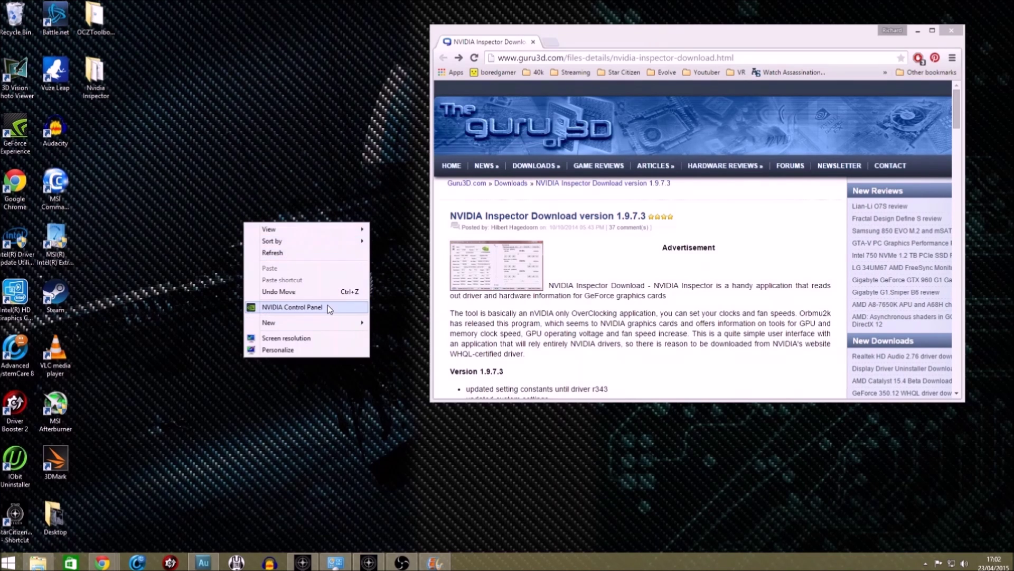
left_click(292, 307)
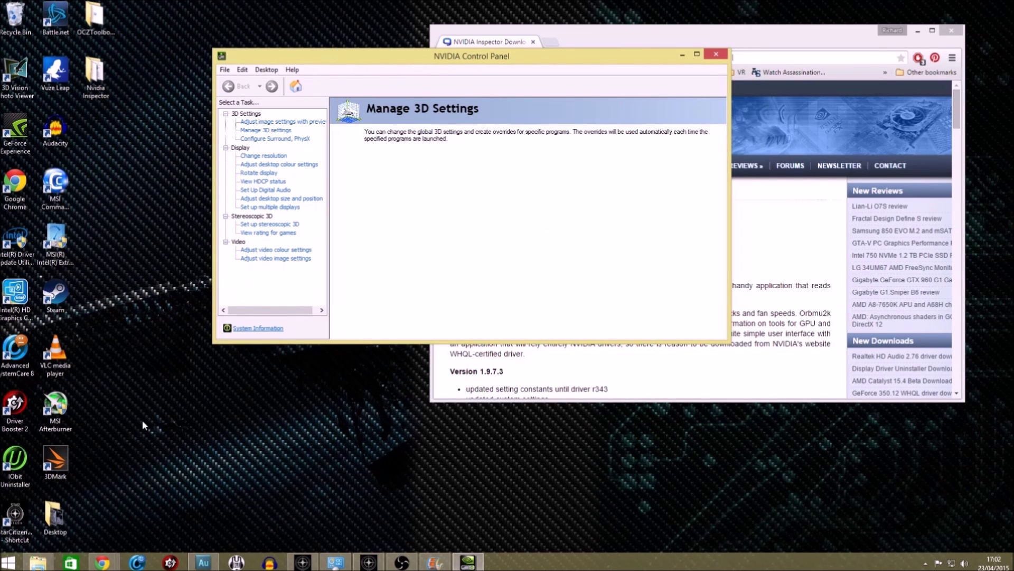
right_click(180, 386)
left_click(158, 270)
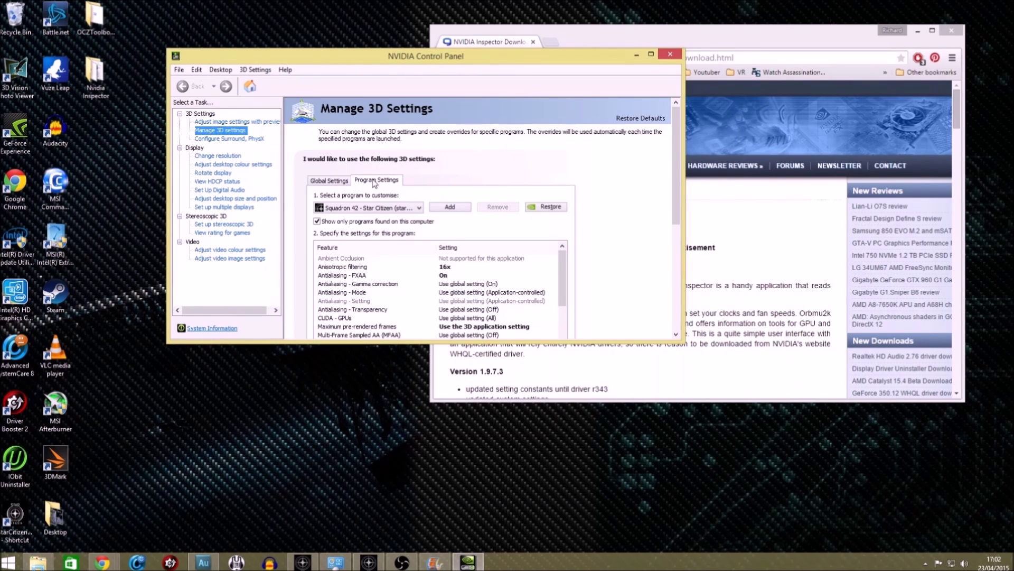
left_click(444, 207)
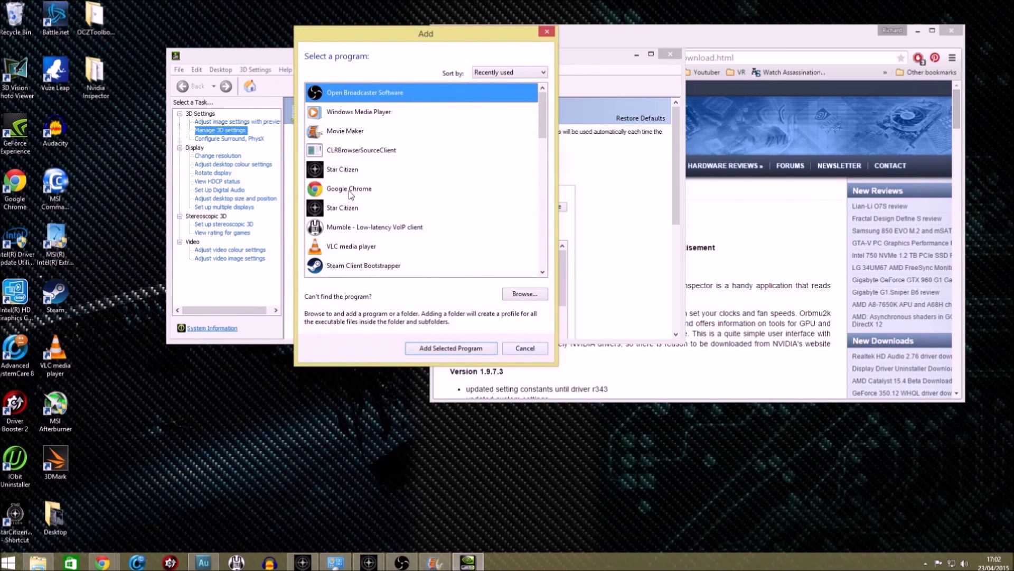
left_click(546, 352)
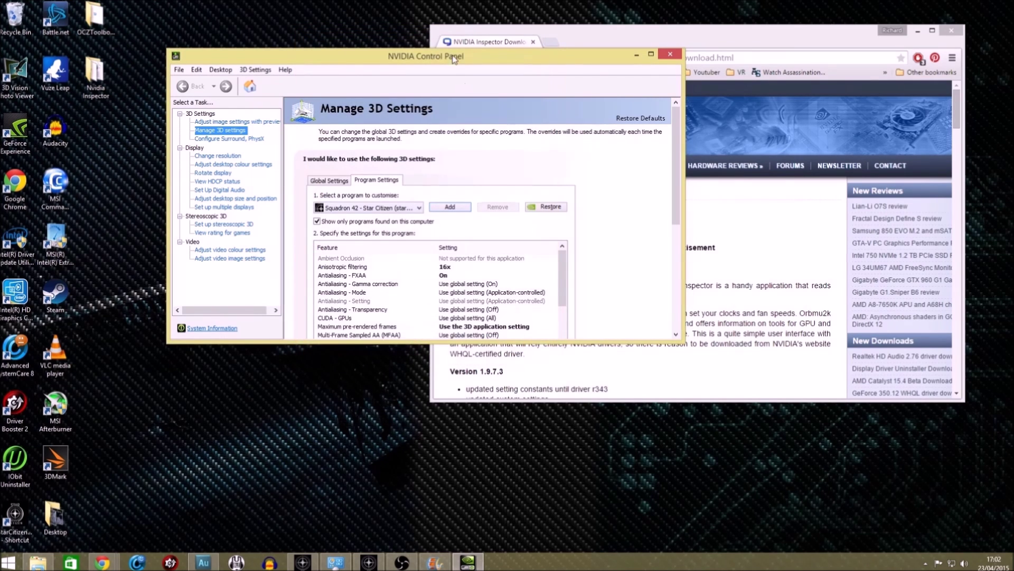
left_click(419, 208)
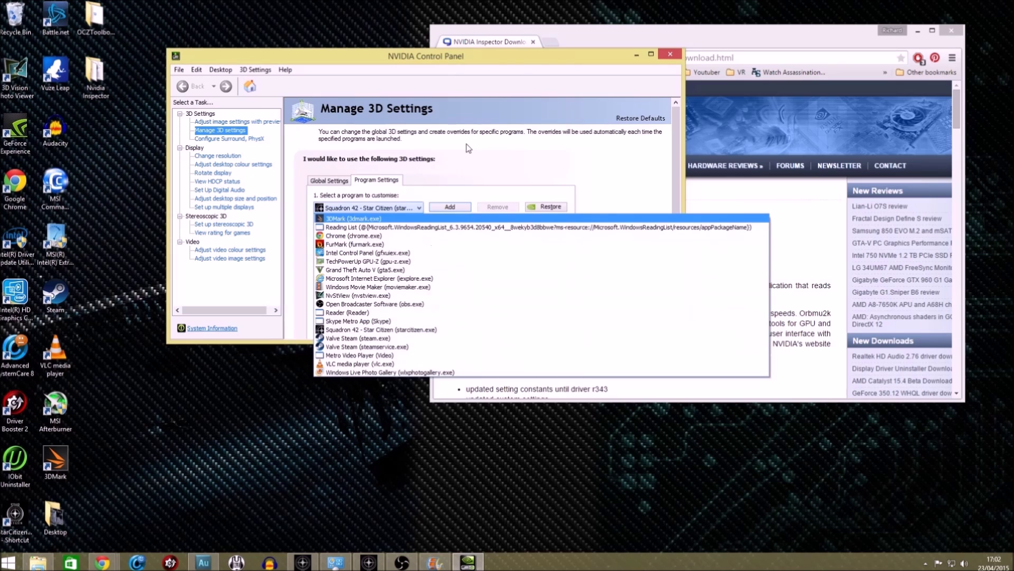
left_click(490, 160)
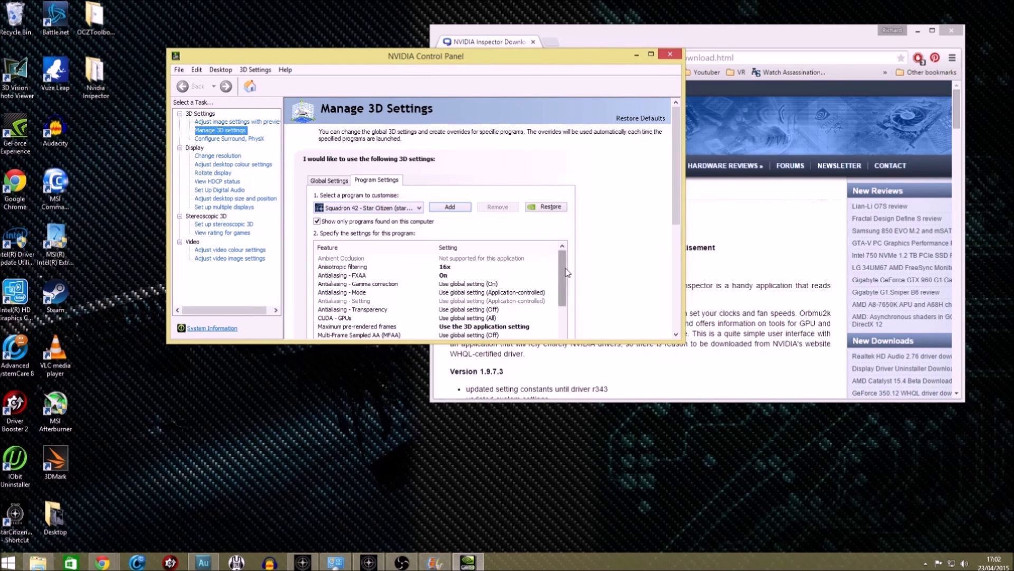
Enlarge the window to show setting descriptions and keep anisotropic filtering at 16x
scroll(565, 271, "down", 1)
scroll(564, 272, "up", 1)
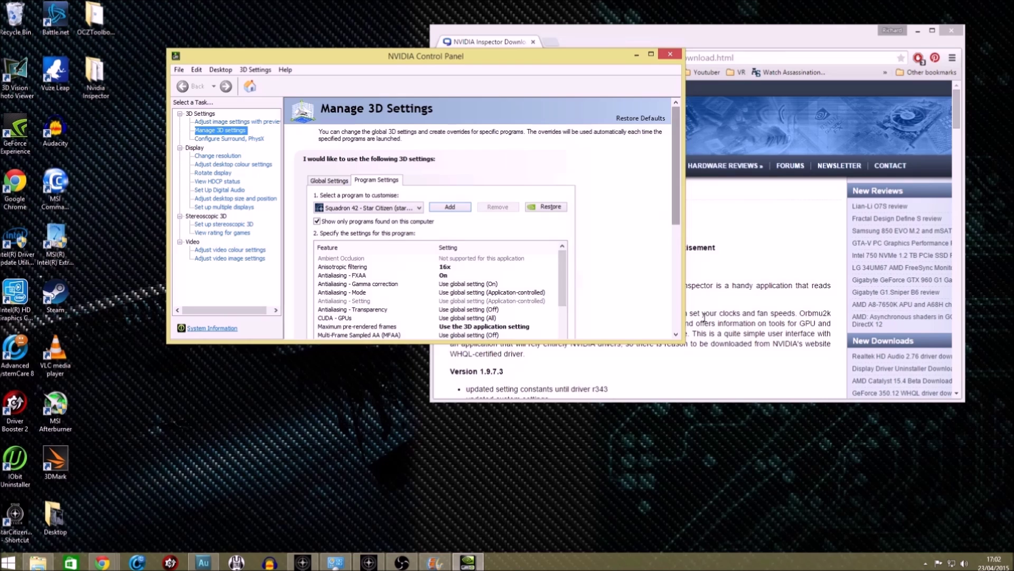
left_click_drag(680, 338, 849, 525)
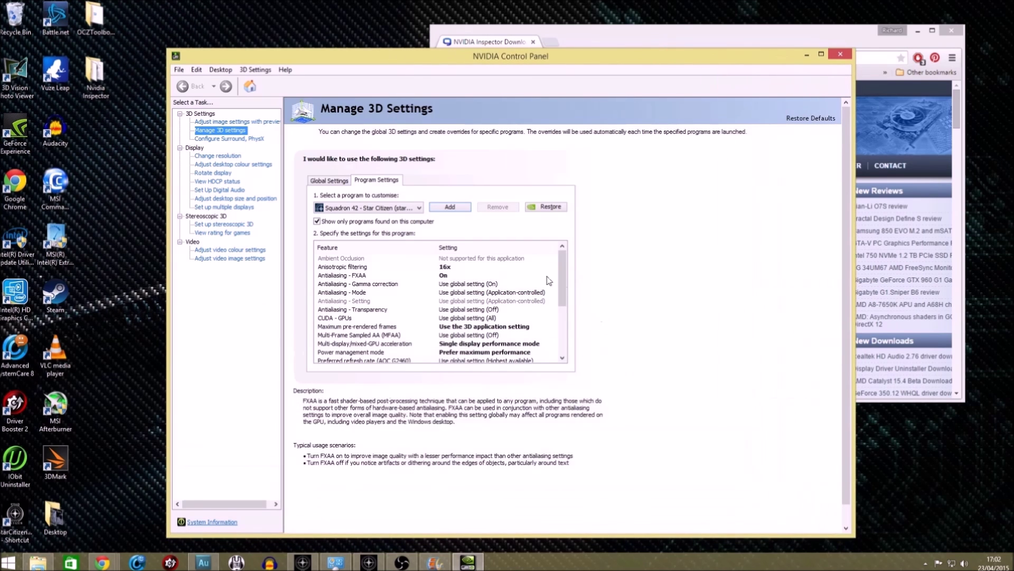
scroll(557, 290, "down", 1)
scroll(568, 286, "up", 1)
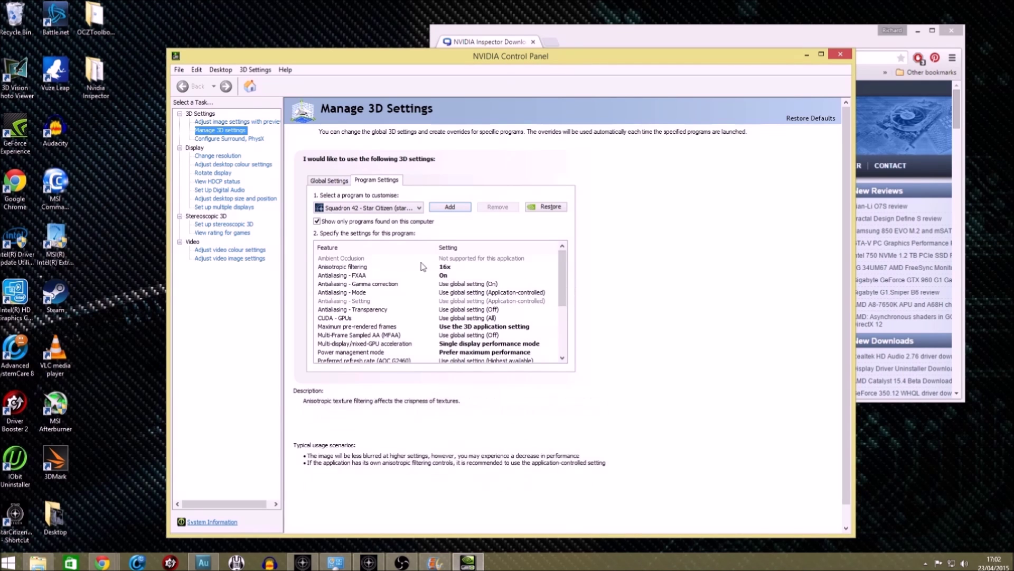
left_click(453, 268)
left_click(454, 270)
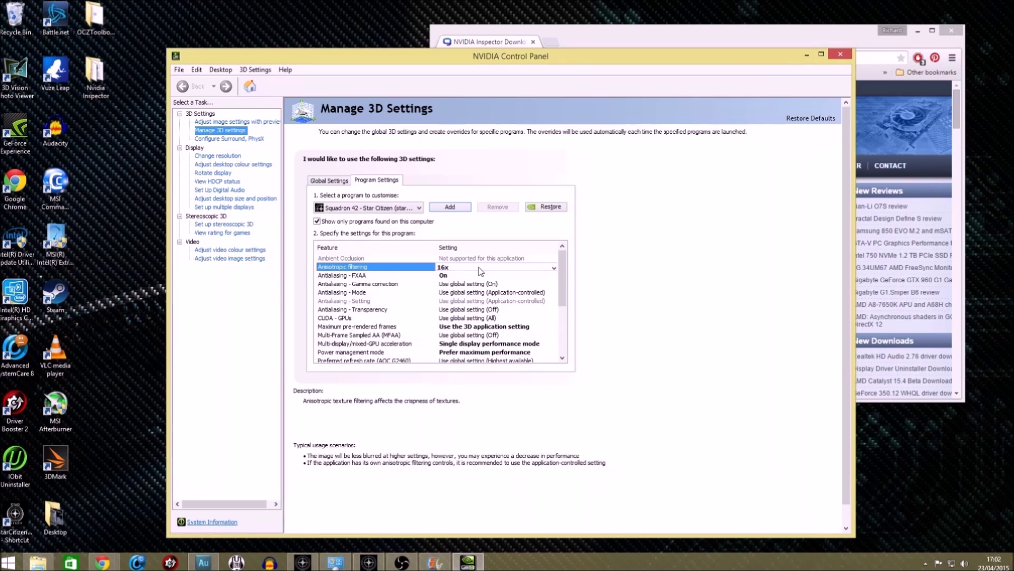
left_click(477, 272)
left_click(477, 270)
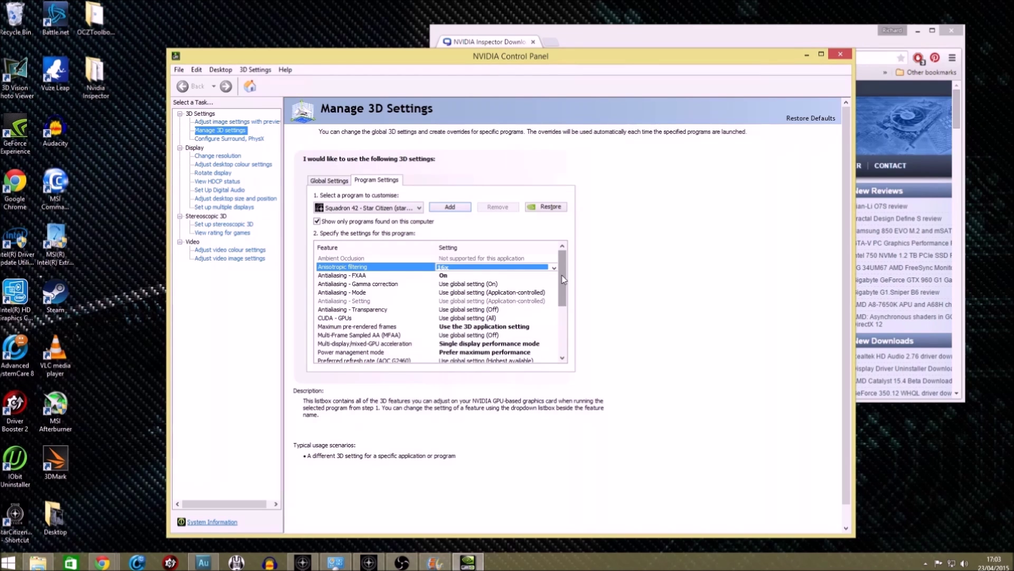
left_click_drag(563, 279, 562, 303)
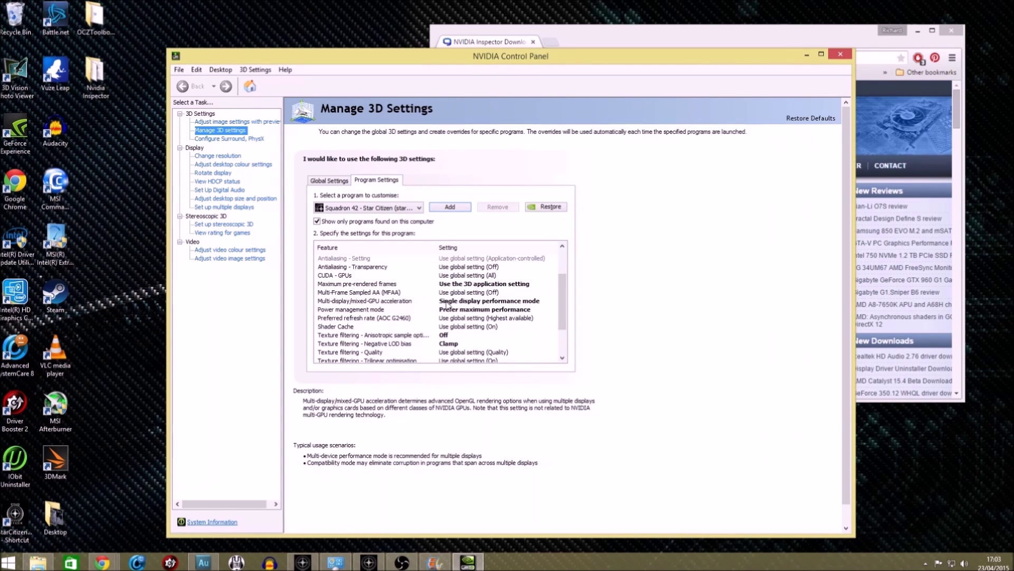
Keep Squadron 42 on Single display performance mode, set Anisotropic sample optimisation to Off, and close the panel
left_click(491, 302)
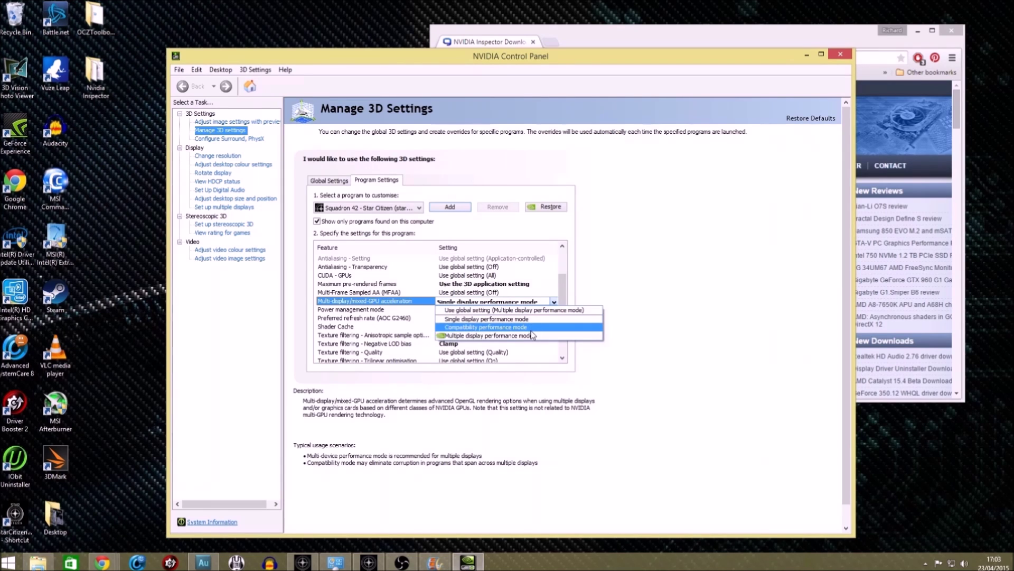
left_click(515, 317)
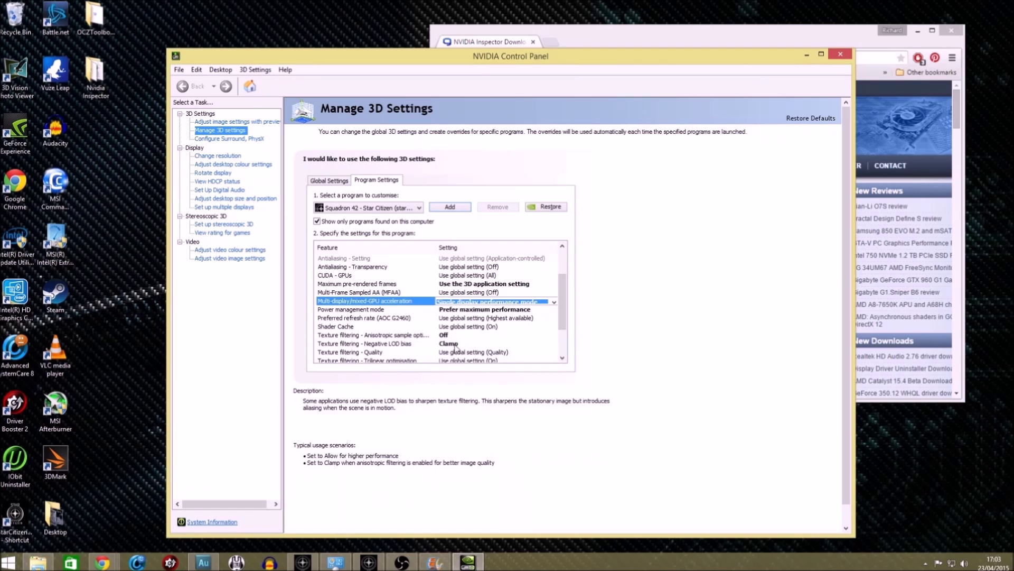
mouse_move(564, 317)
left_mouse_down()
mouse_move(567, 335)
mouse_move(566, 320)
left_mouse_up()
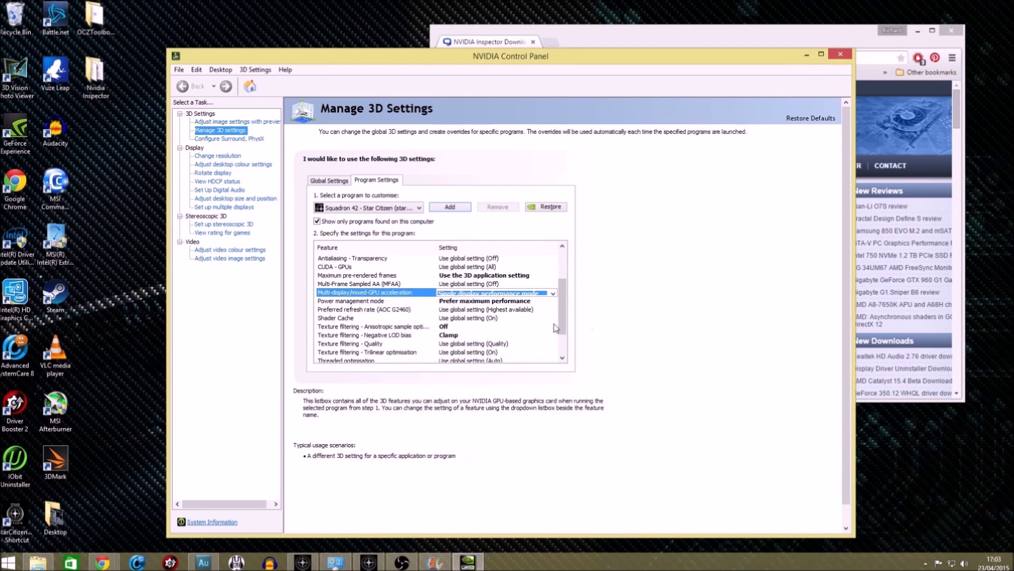
left_click(468, 327)
left_click(468, 344)
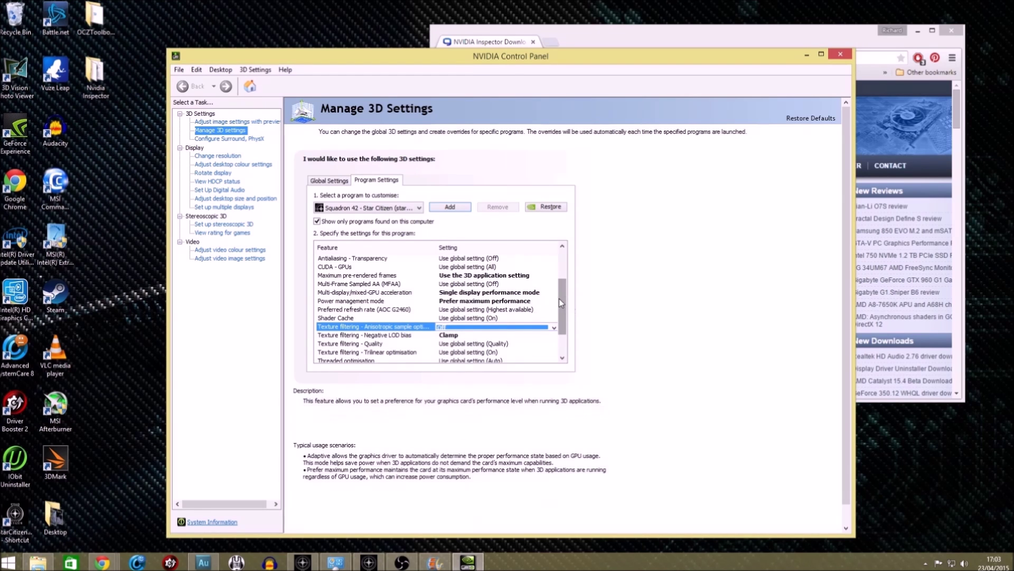
scroll(559, 299, "up", 2)
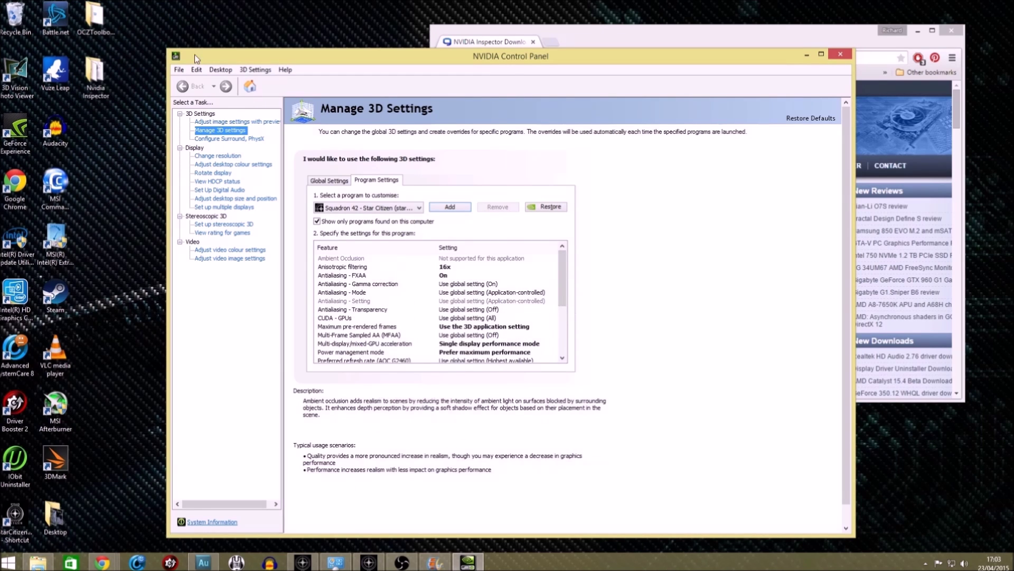
scroll(654, 324, "down", 1)
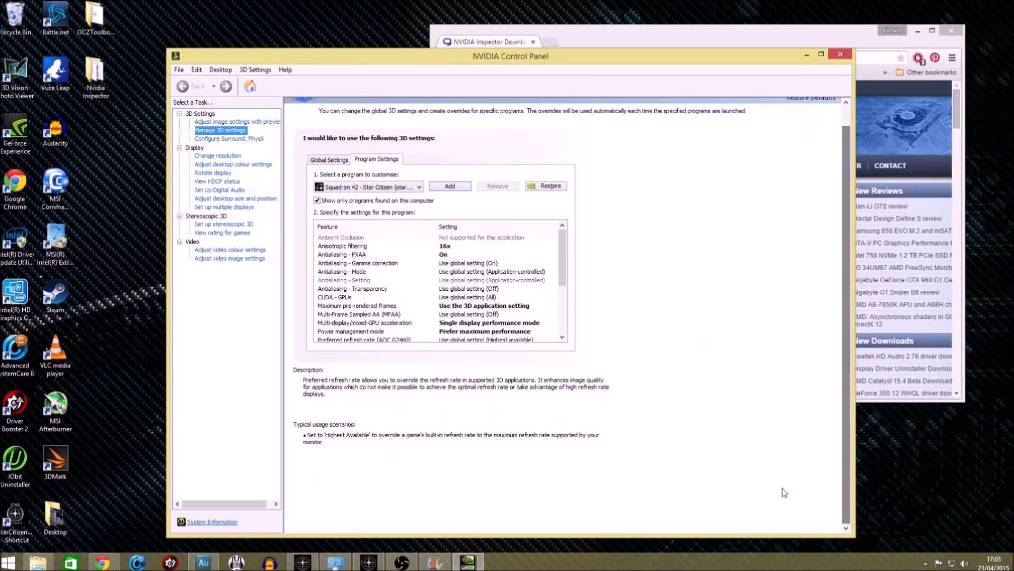
left_click(841, 53)
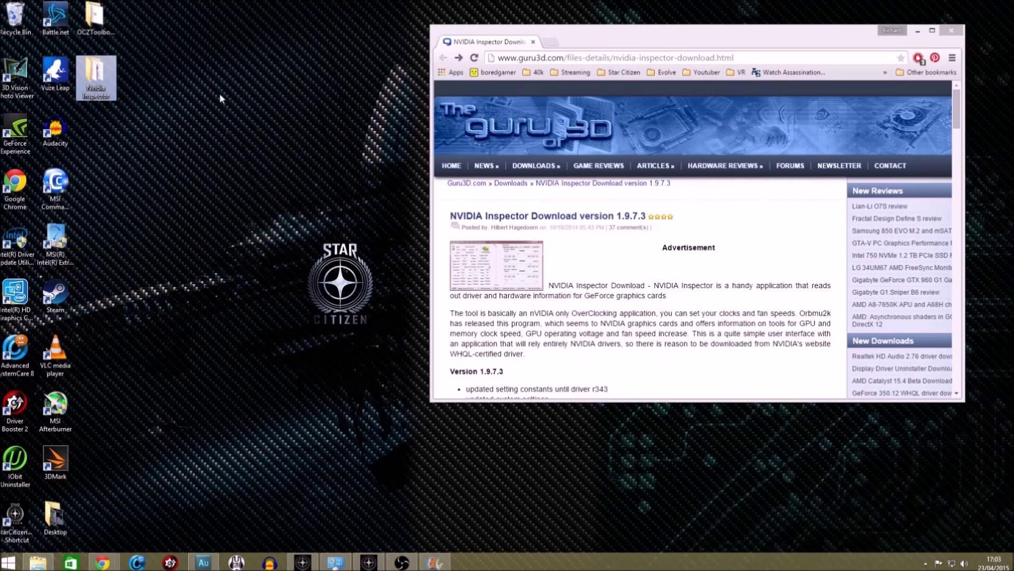
Maximise Chrome, scroll through the Guru3D NVIDIA Inspector 1.9.7.3 download page, then minimise it
left_click_drag(655, 36, 587, 50)
double_click(587, 49)
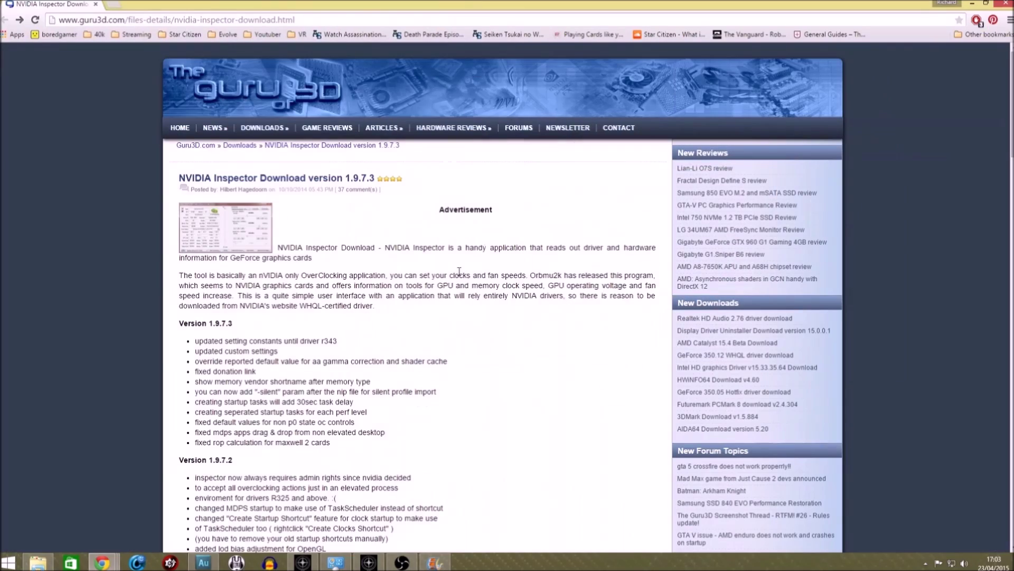
scroll(512, 296, "down", 10)
scroll(522, 282, "up", 10)
scroll(543, 244, "down", 8)
scroll(525, 245, "up", 7)
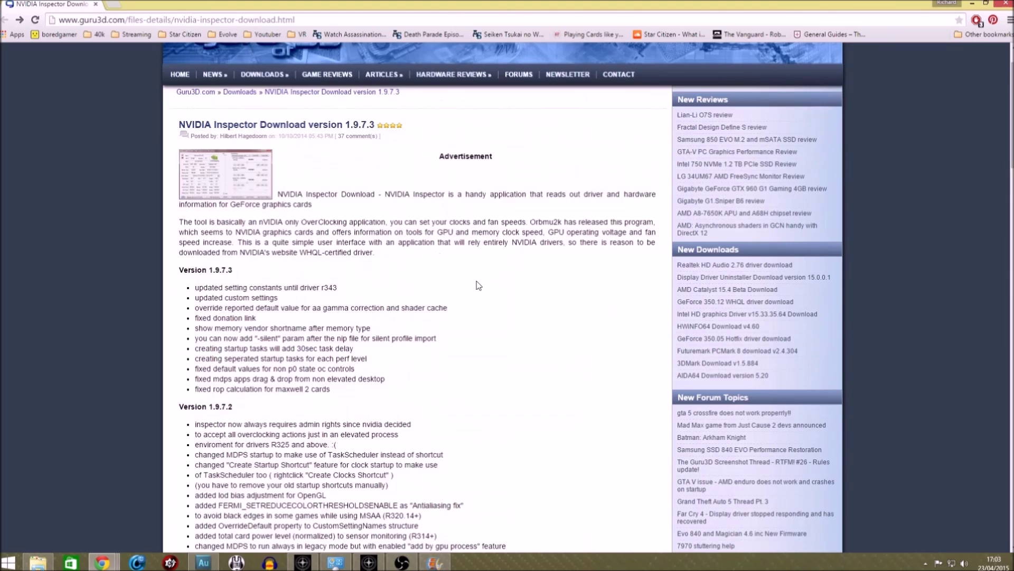
scroll(479, 285, "down", 10)
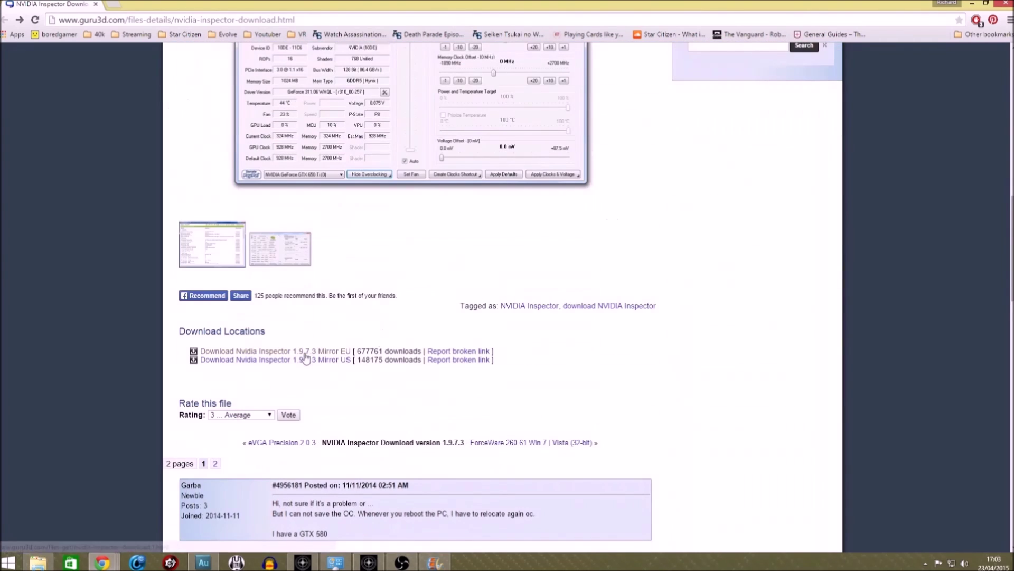
left_click(973, 5)
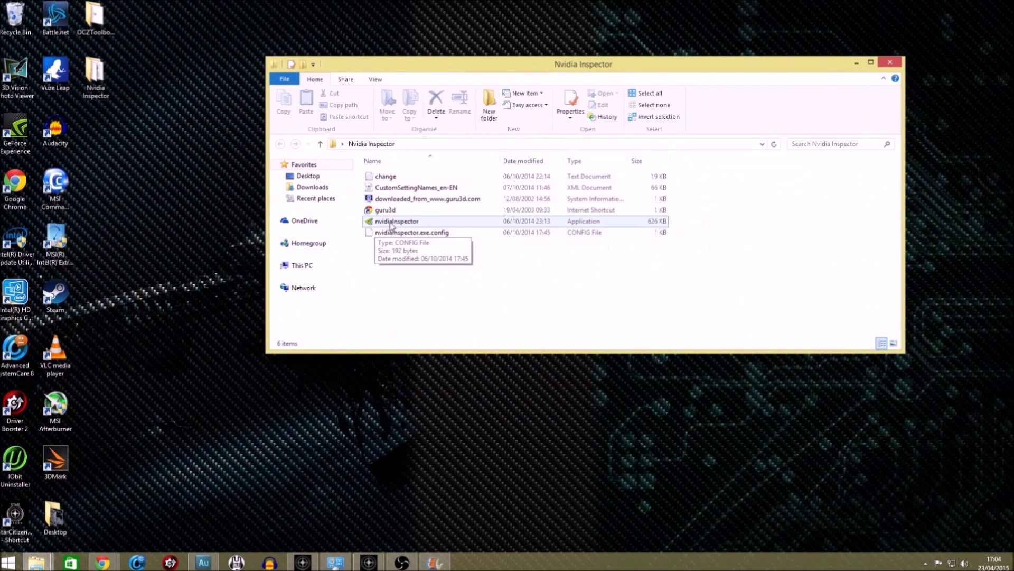
Launch nvidiaInspector from its folder and load the Squadron 42 - Star Citizen profile settings
left_click(397, 221)
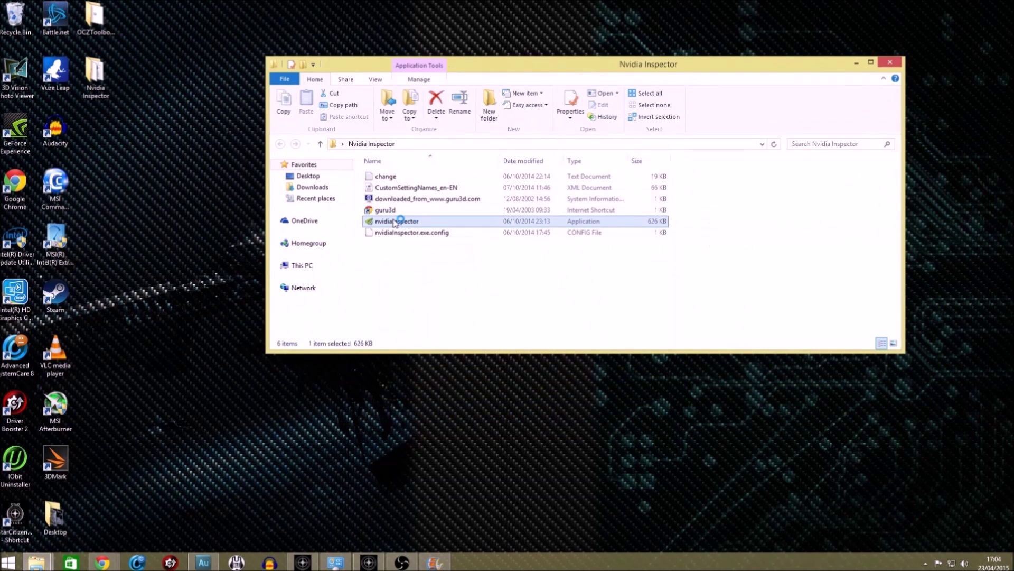
double_click(538, 219)
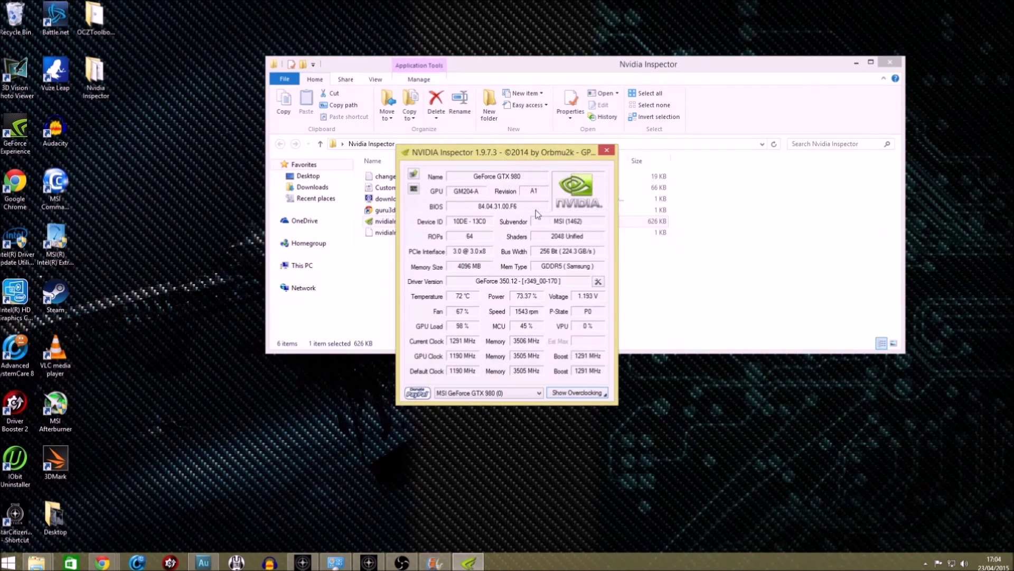
left_click(598, 282)
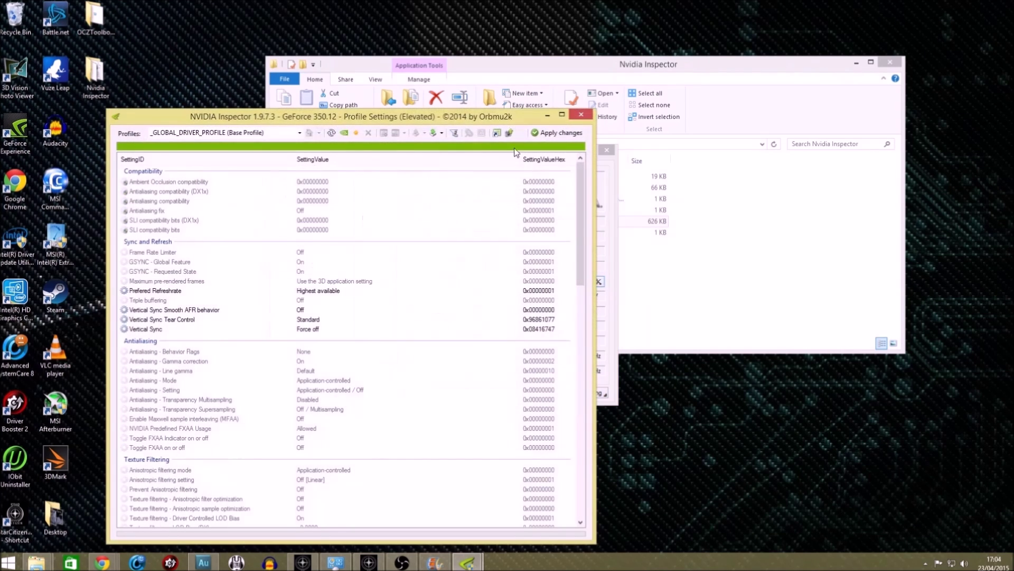
left_click(299, 132)
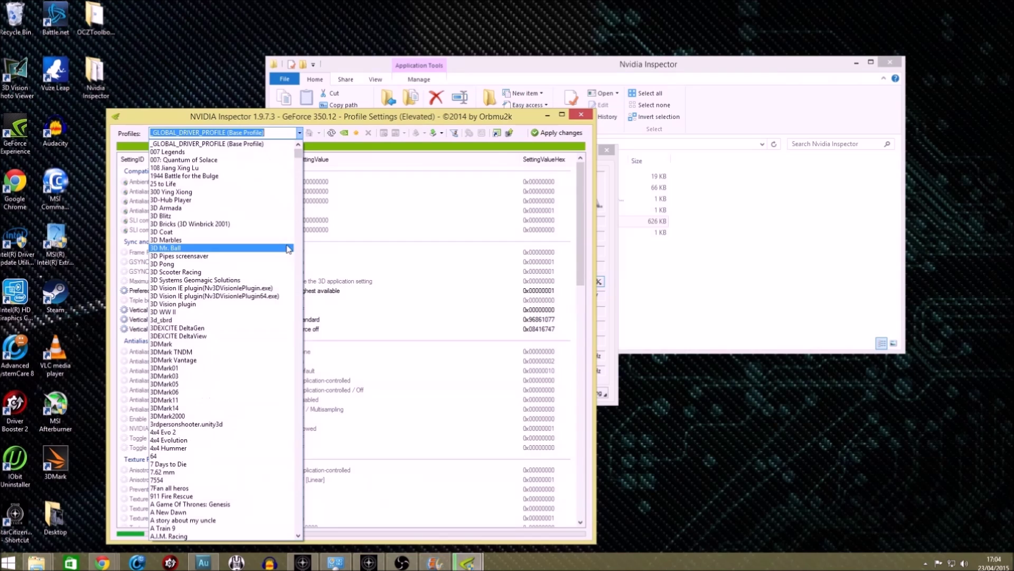
type("s")
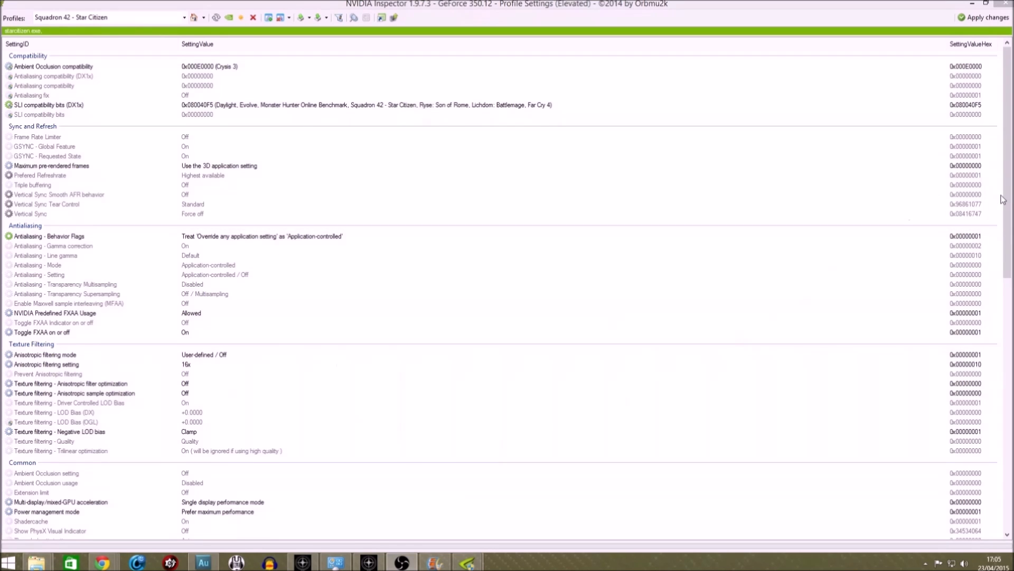
left_click_drag(1009, 206, 1004, 305)
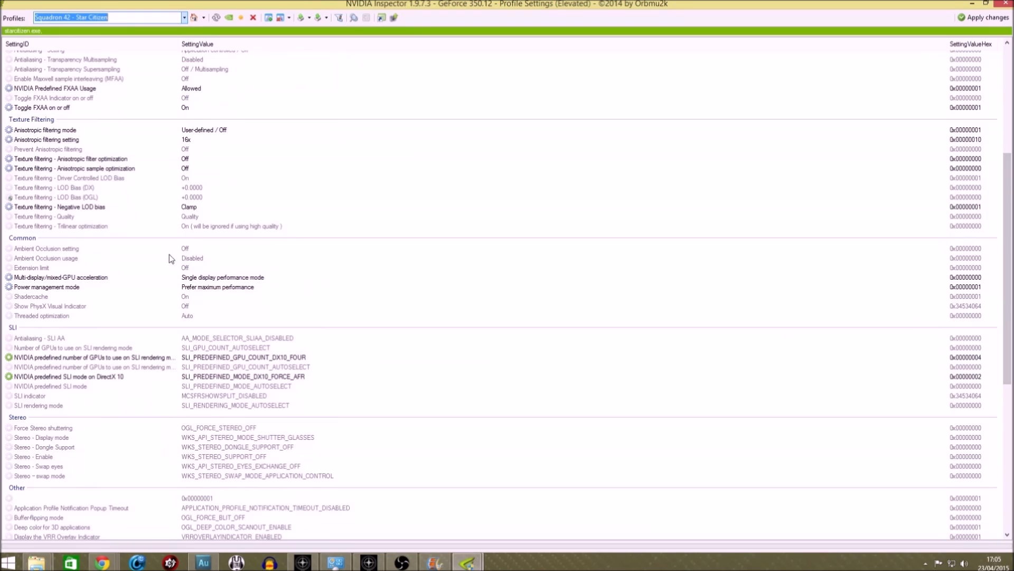
left_click_drag(1011, 233, 1010, 129)
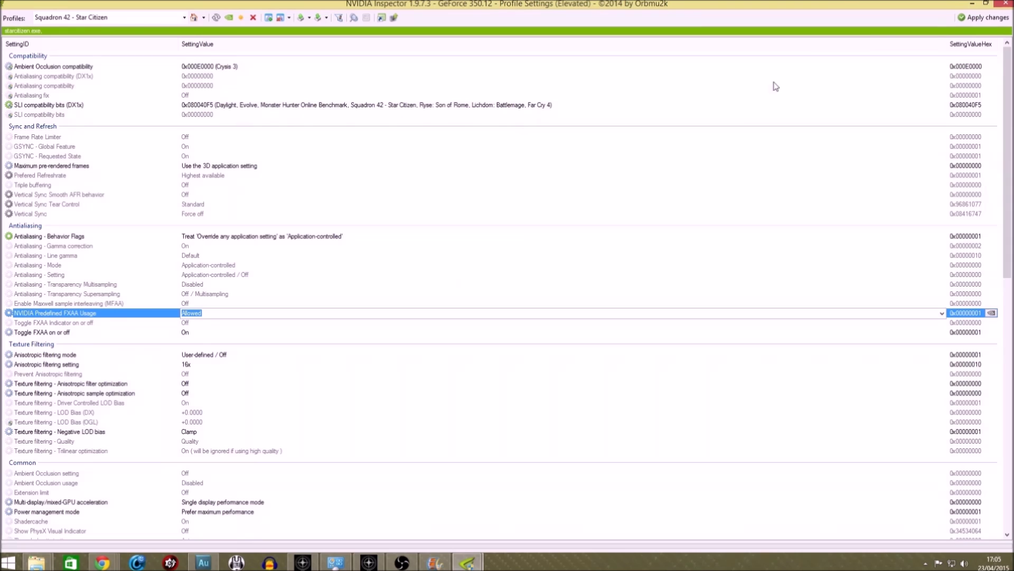
left_click_drag(1009, 94, 1009, 346)
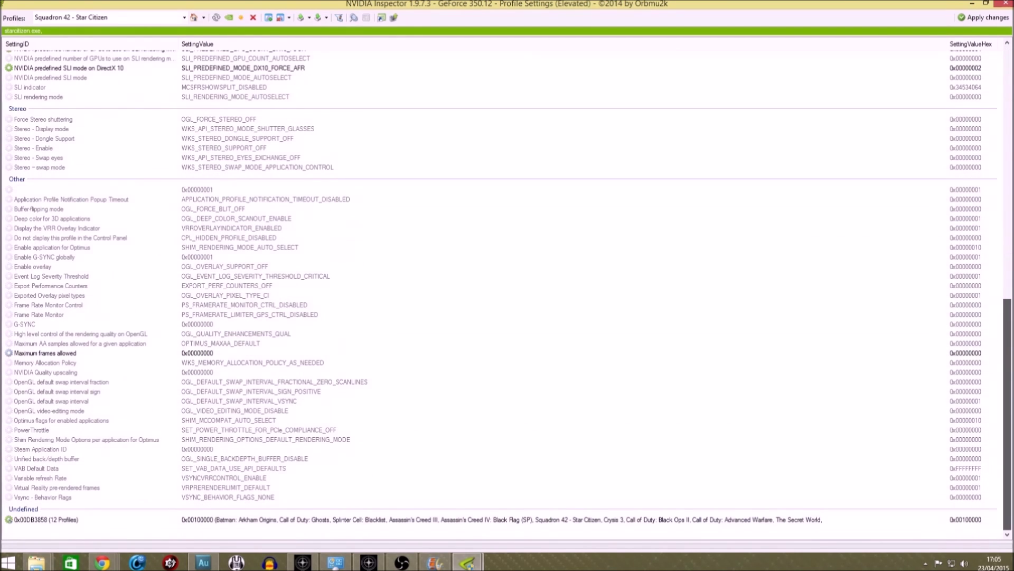
scroll(214, 424, "up", 15)
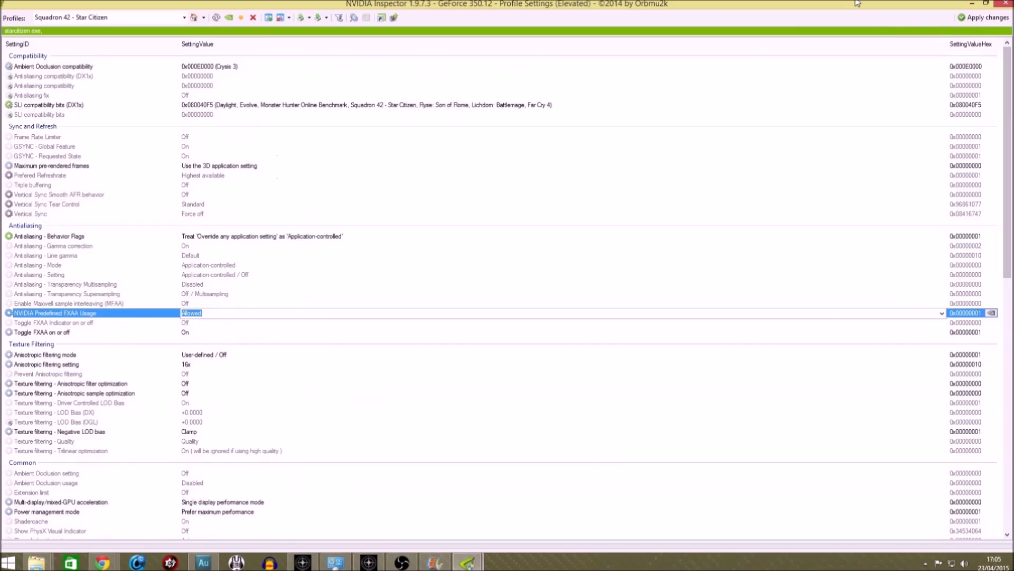